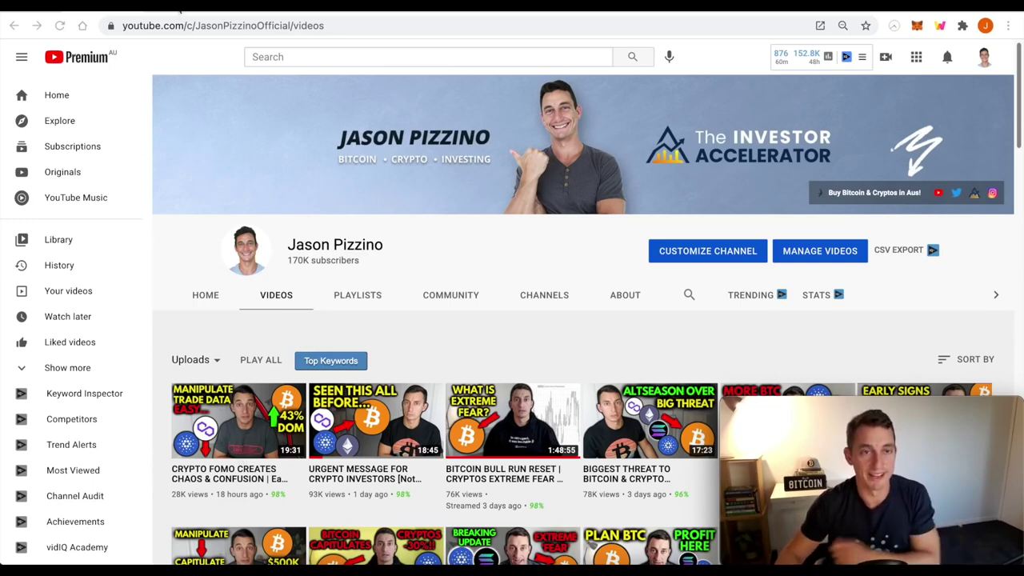
# Switch to the CoinMarketCap list of all cryptocurrencies and review the price changes of the top coins
pyautogui.click(180, 9)
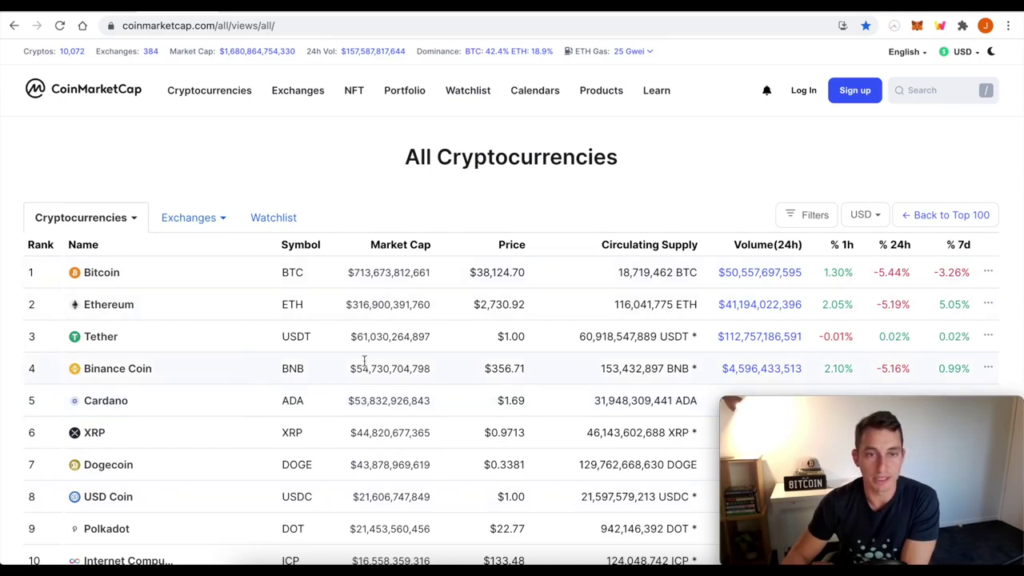
pyautogui.scroll(-2, 331, 361)
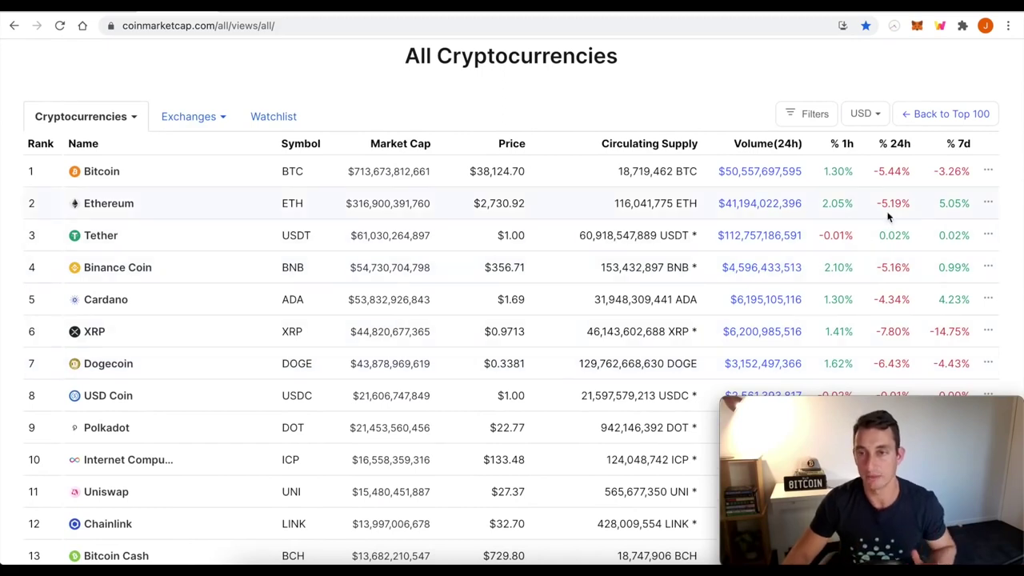
pyautogui.scroll(-1, 890, 224)
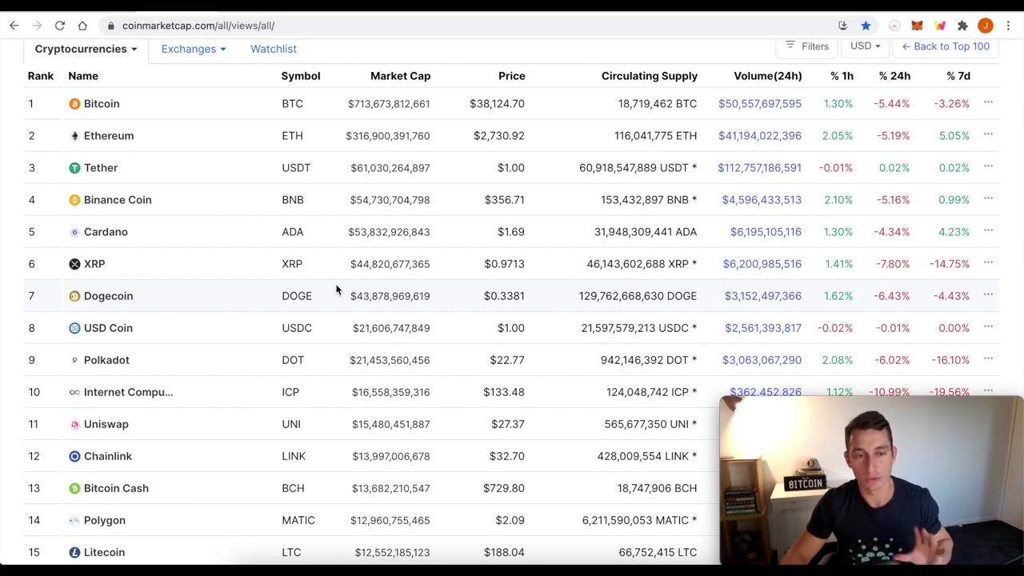
pyautogui.scroll(2, 270, 304)
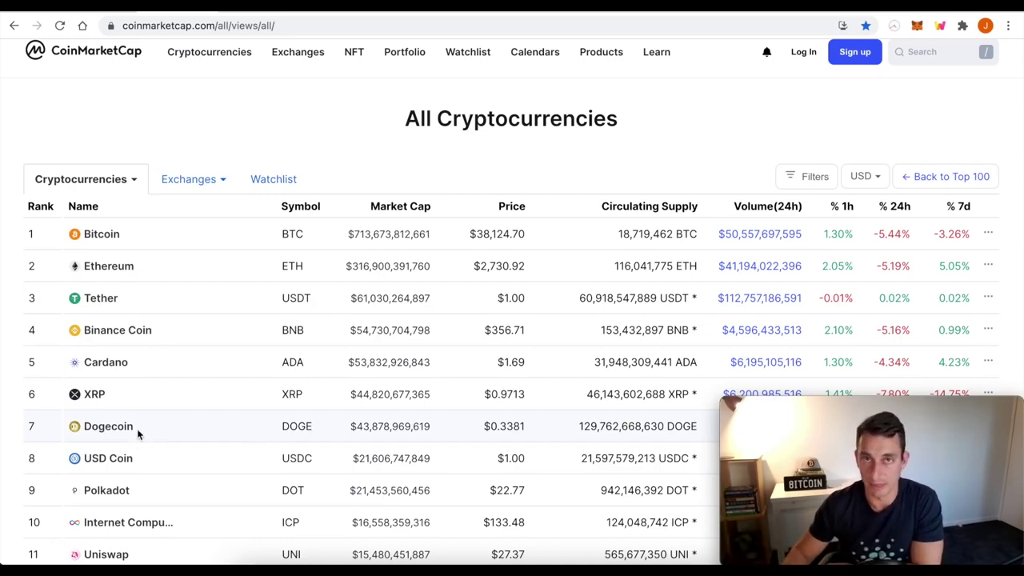
pyautogui.scroll(1, 176, 466)
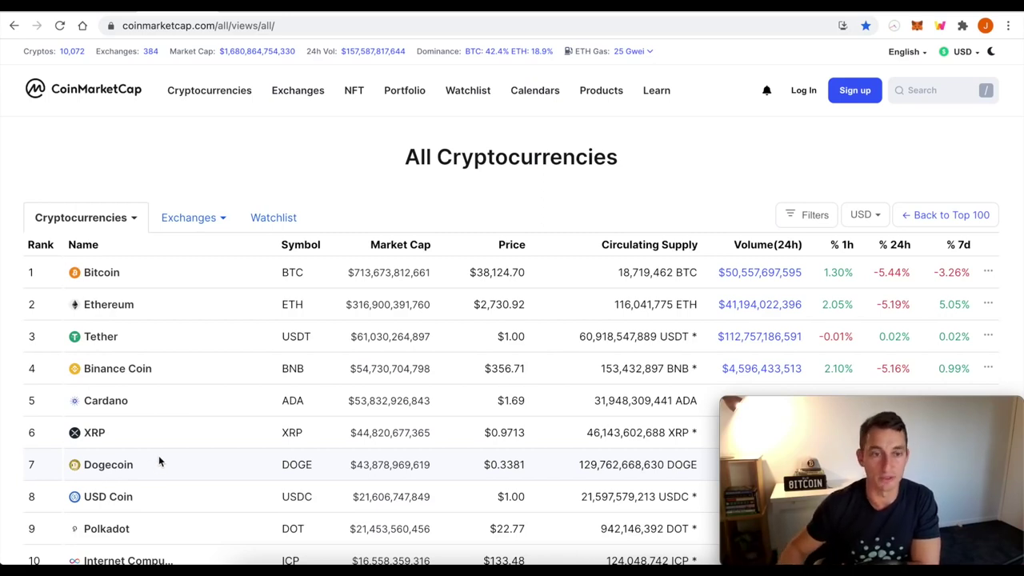
# Switch to the Crypto Fear & Greed Index page and examine its historical values and the index-over-time plot
pyautogui.moveTo(258, 82)
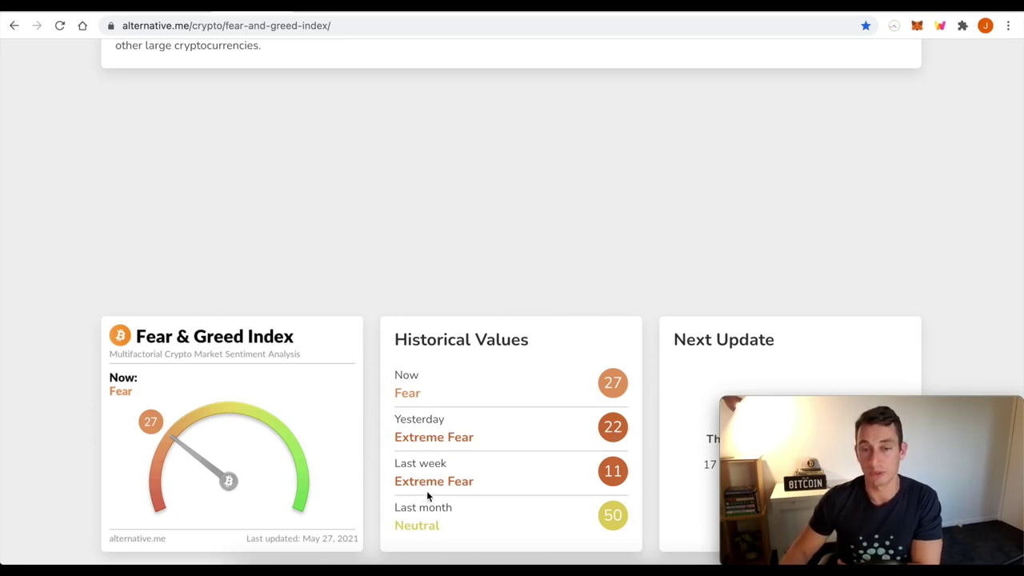
pyautogui.scroll(-10, 379, 472)
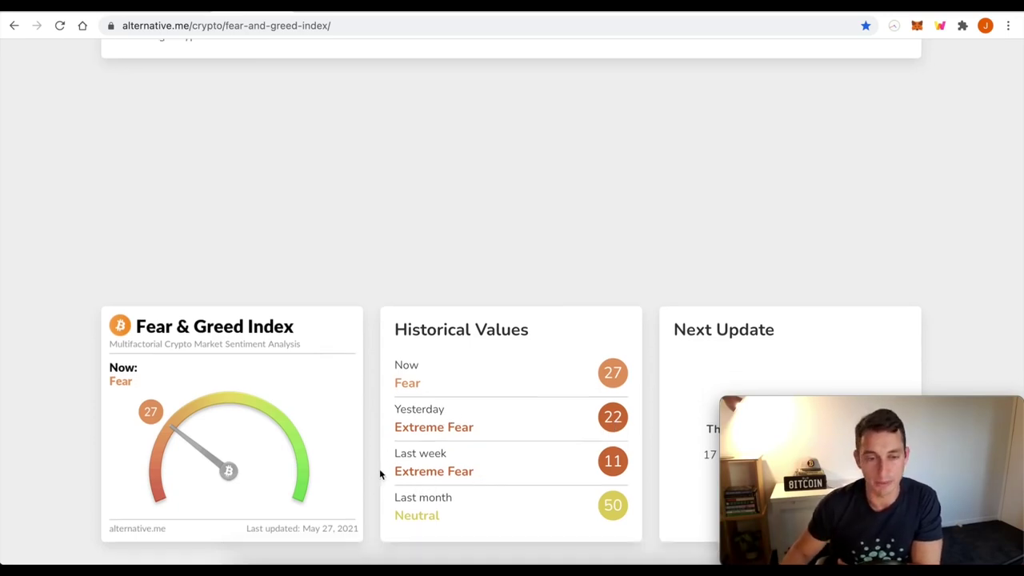
pyautogui.scroll(-3, 410, 388)
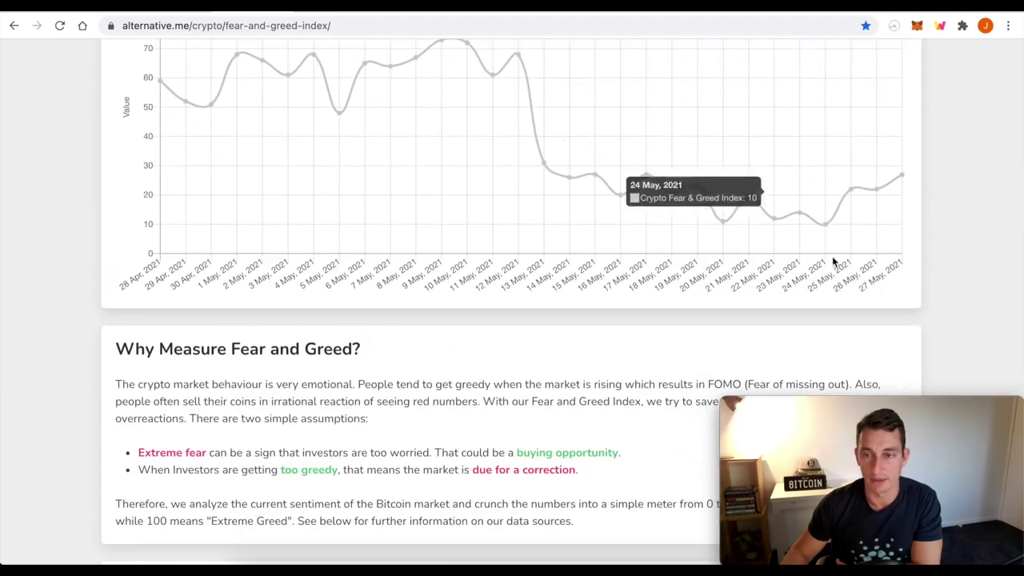
pyautogui.moveTo(829, 229)
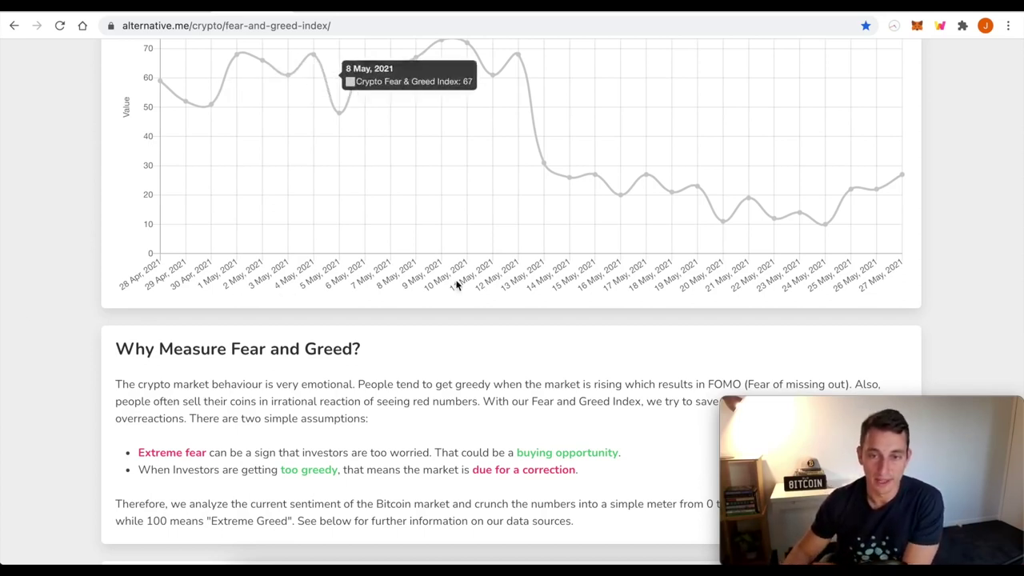
pyautogui.scroll(1, 536, 181)
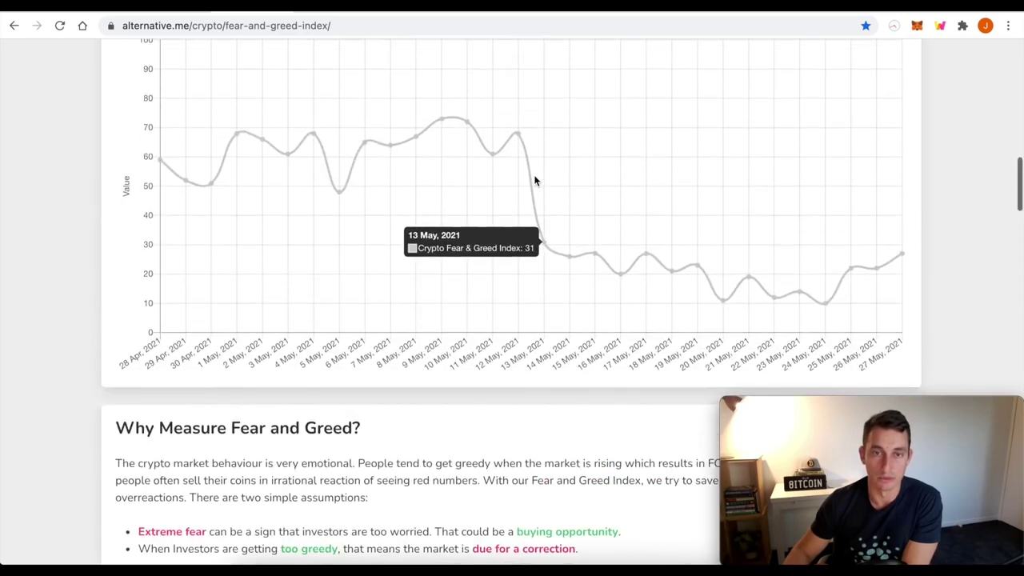
pyautogui.scroll(2, 529, 230)
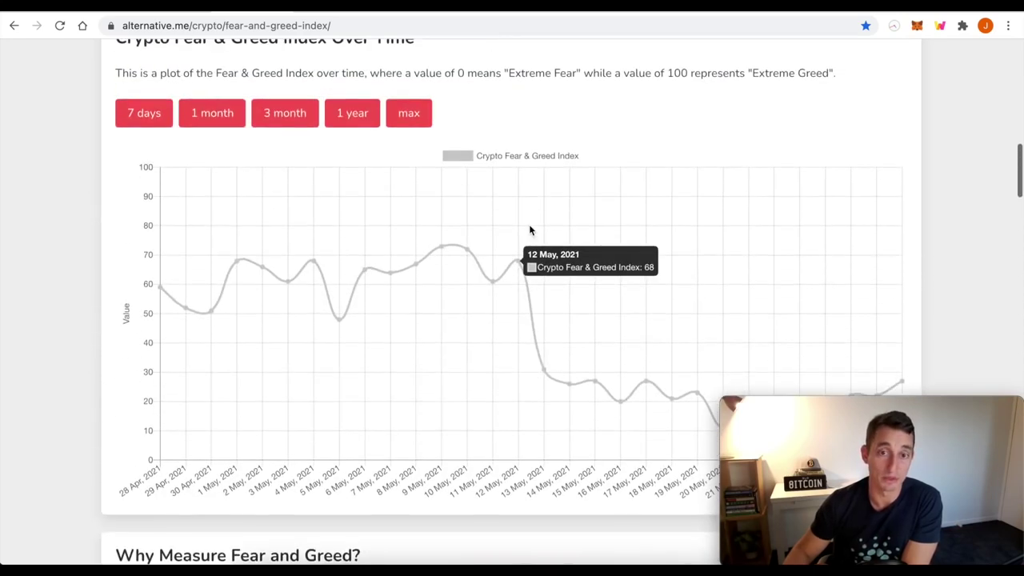
# Switch to the BTCUSD daily chart in TradingView and examine the April and May 2021 price bars against the retracement levels
pyautogui.click(329, 11)
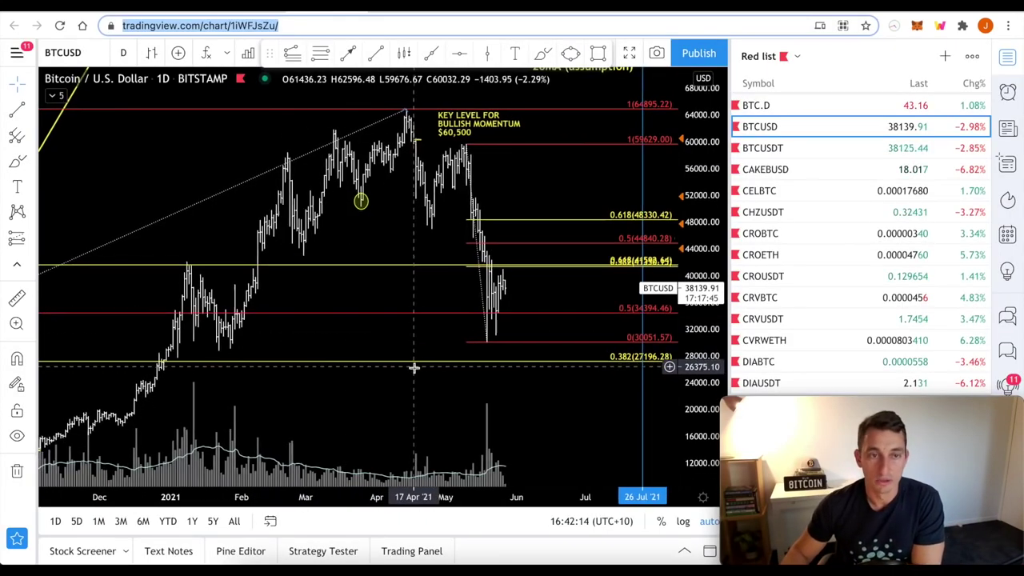
pyautogui.moveTo(402, 389); pyautogui.dragTo(429, 387)
pyautogui.scroll(3, 429, 387)
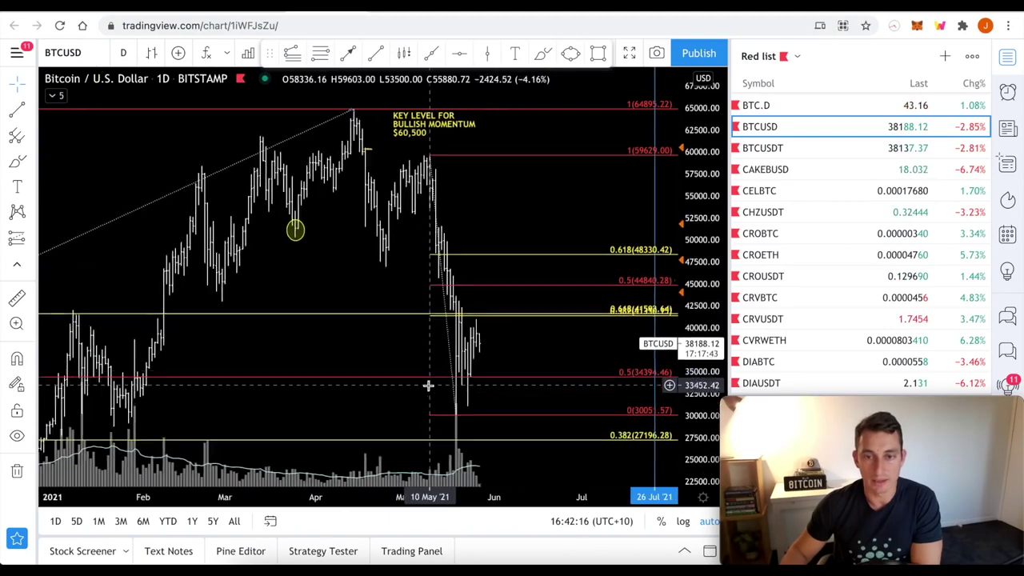
pyautogui.scroll(5, 409, 373)
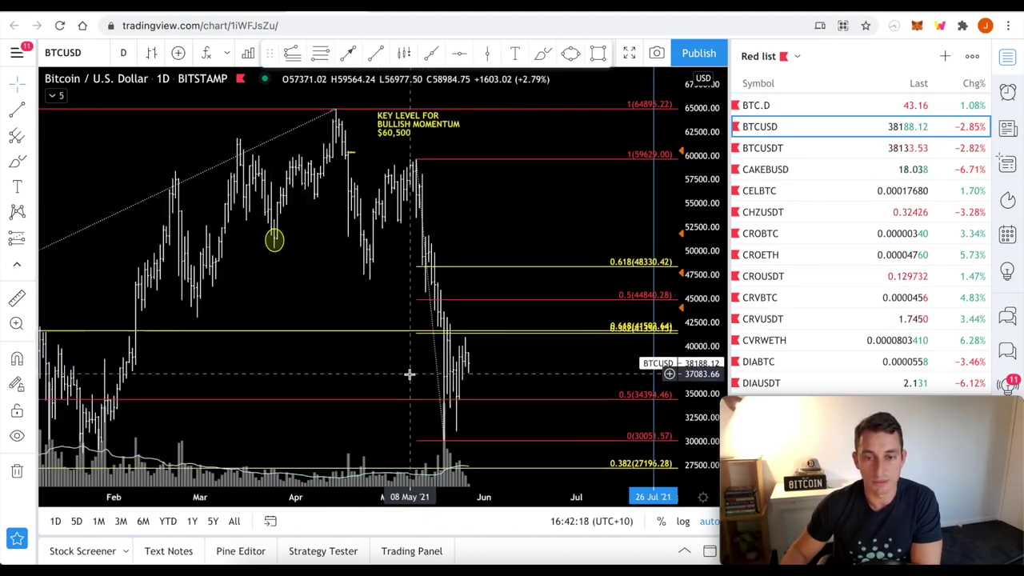
pyautogui.moveTo(440, 376); pyautogui.dragTo(504, 372)
pyautogui.scroll(3, 508, 370)
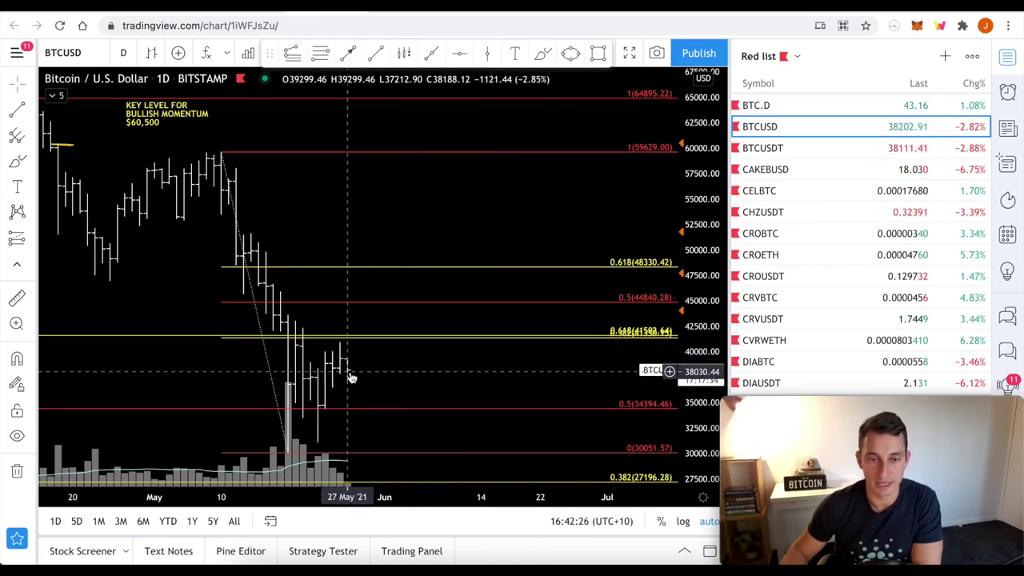
pyautogui.hscroll(-2, 345, 370)
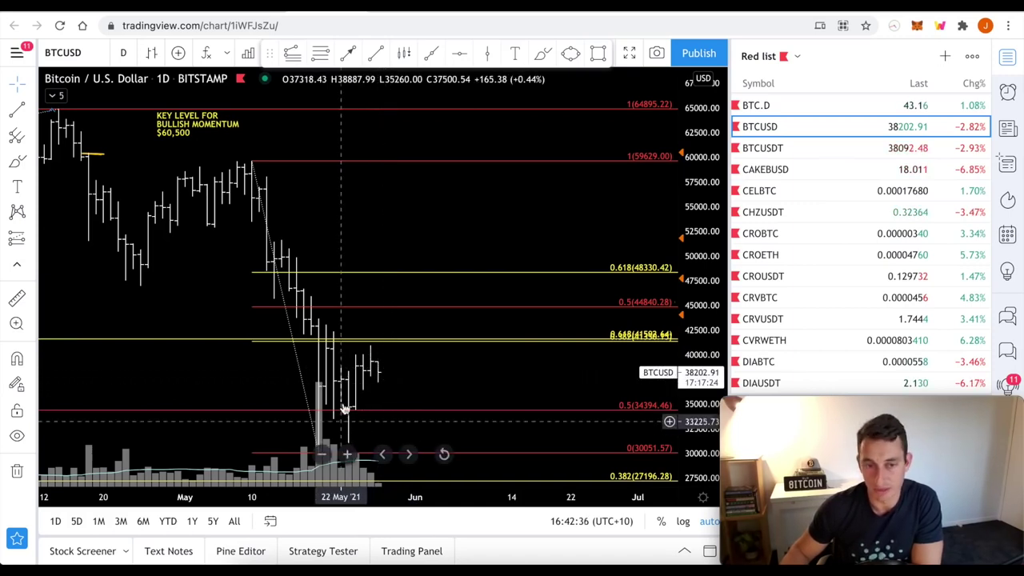
pyautogui.scroll(-1, 455, 379)
pyautogui.scroll(-1, 455, 379)
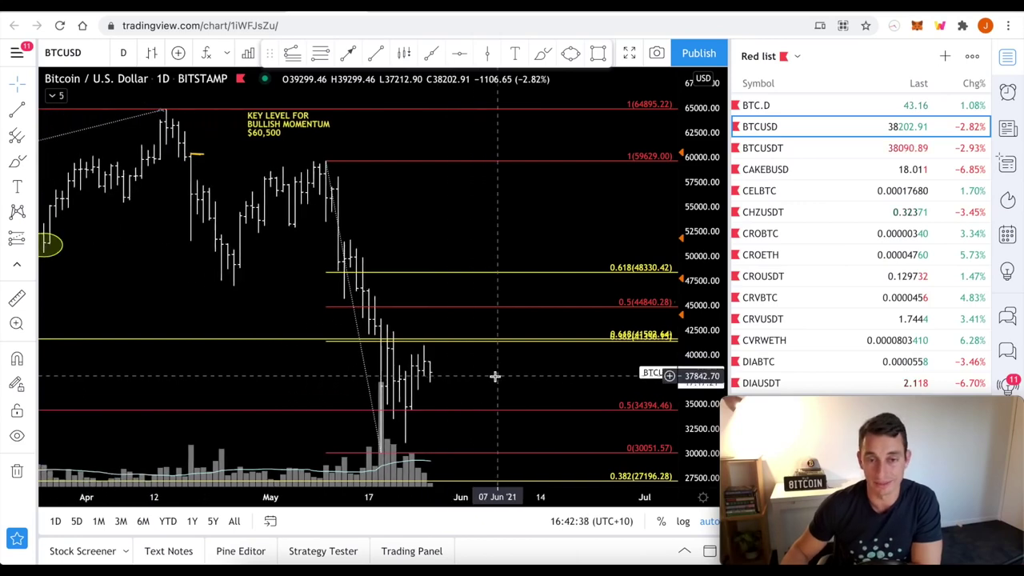
# Examine Bitcoin's daily bars around the 19 May and 23 May lows and the rebound that follows
pyautogui.moveTo(421, 377); pyautogui.dragTo(397, 383)
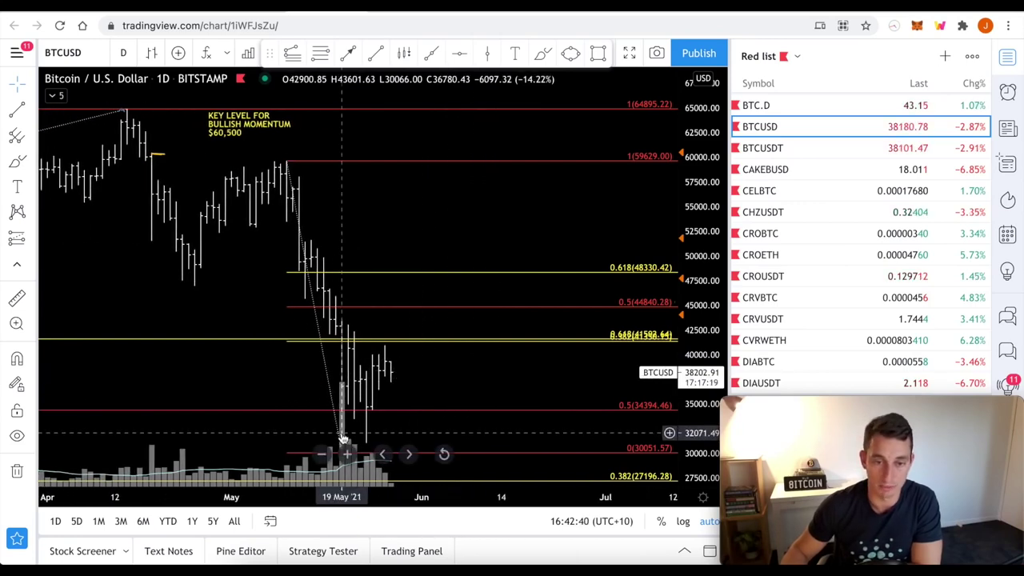
pyautogui.scroll(2, 341, 438)
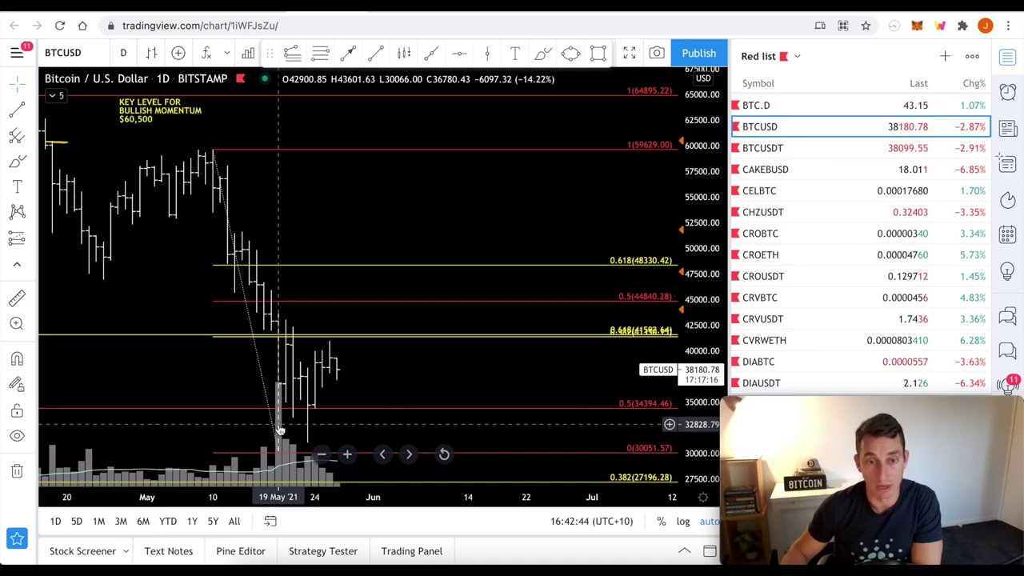
pyautogui.hscroll(1, 306, 406)
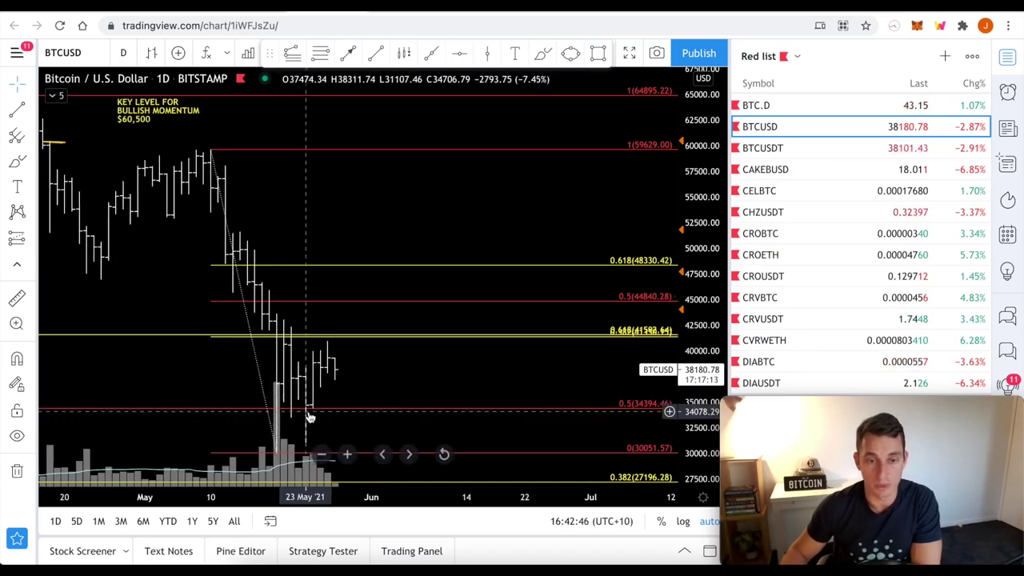
pyautogui.hscroll(-1, 311, 415)
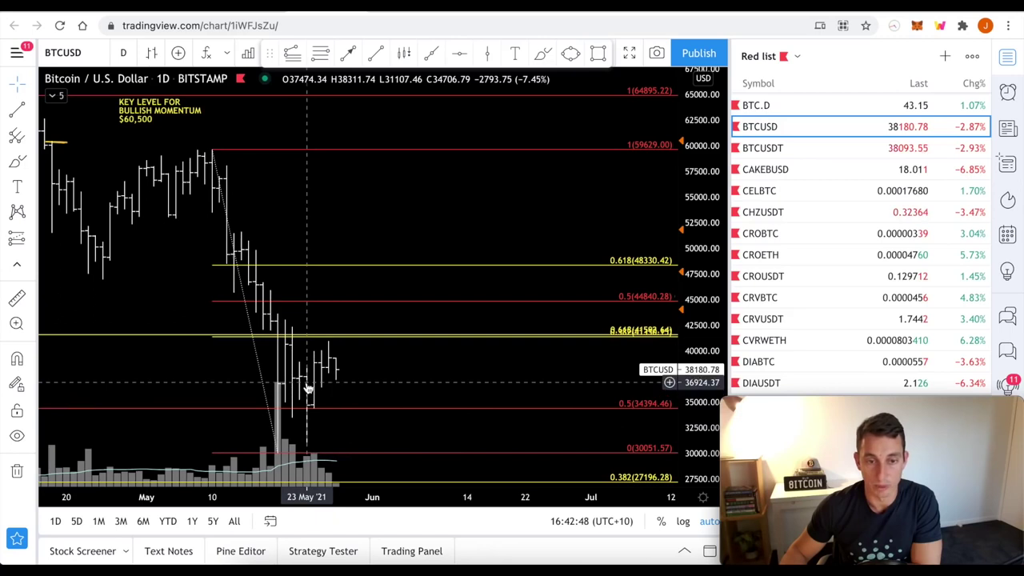
pyautogui.hscroll(1, 308, 428)
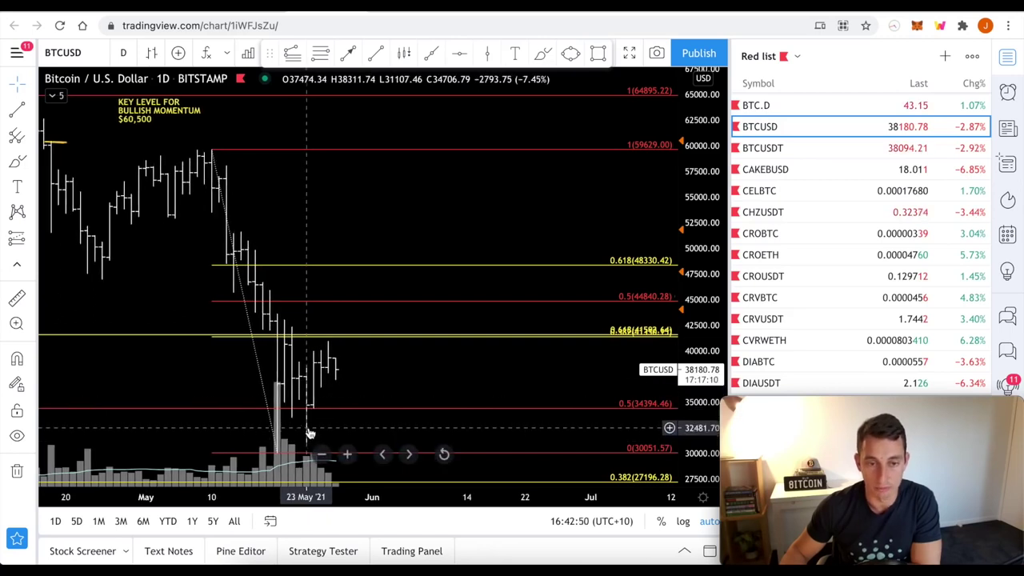
pyautogui.hscroll(-1, 308, 432)
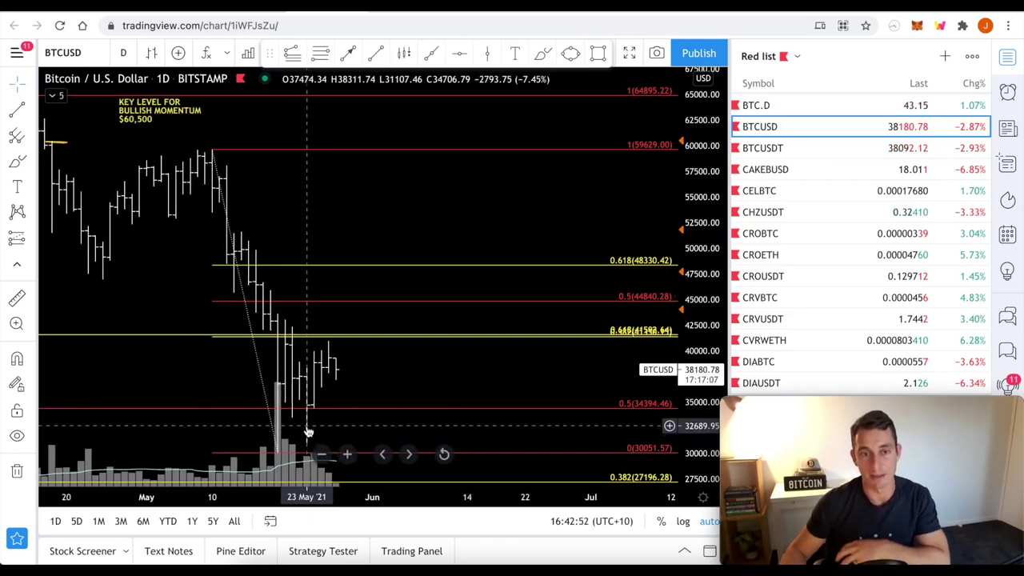
pyautogui.hscroll(2, 308, 432)
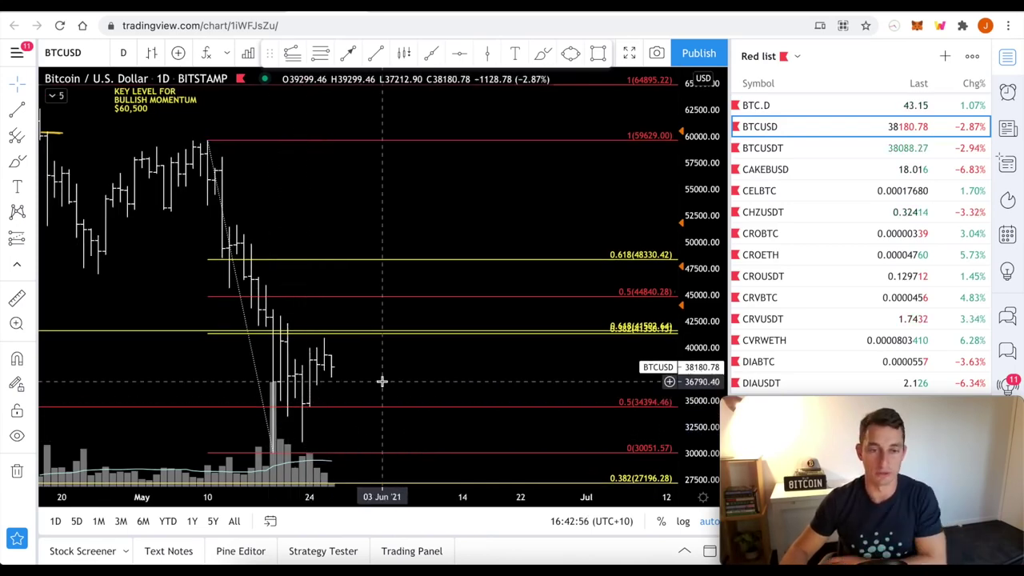
pyautogui.scroll(-1, 382, 381)
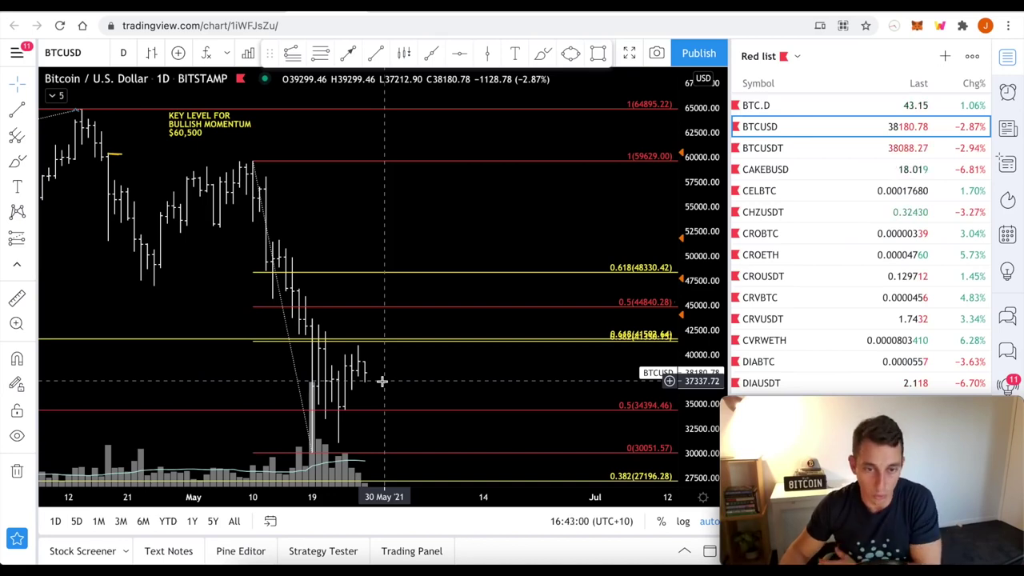
# Measure the price range on the Bitcoin chart from the 27 May bar up to the 0.5 retracement level at 44840.28
pyautogui.click(281, 297)
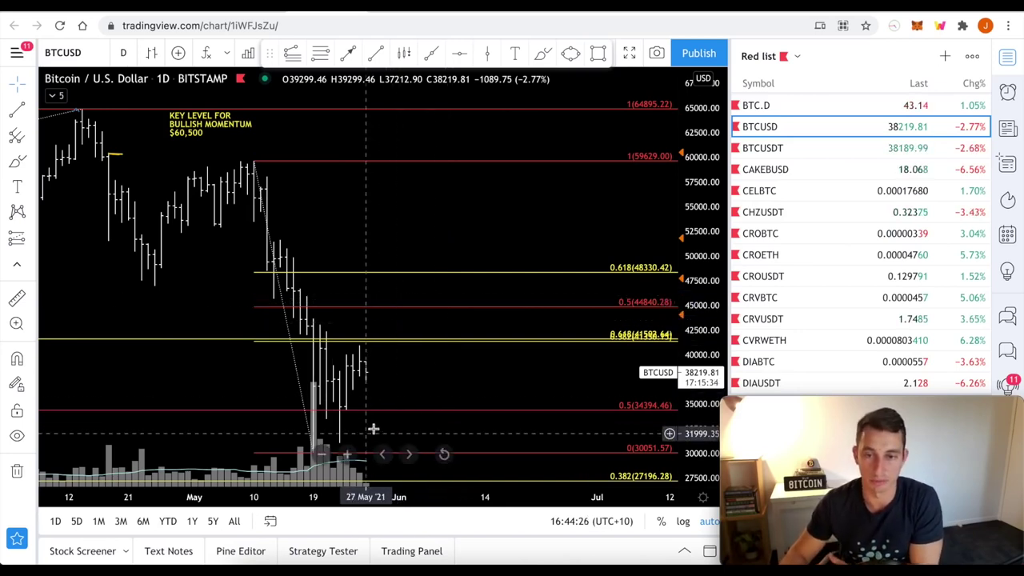
pyautogui.click(17, 298)
pyautogui.click(379, 361)
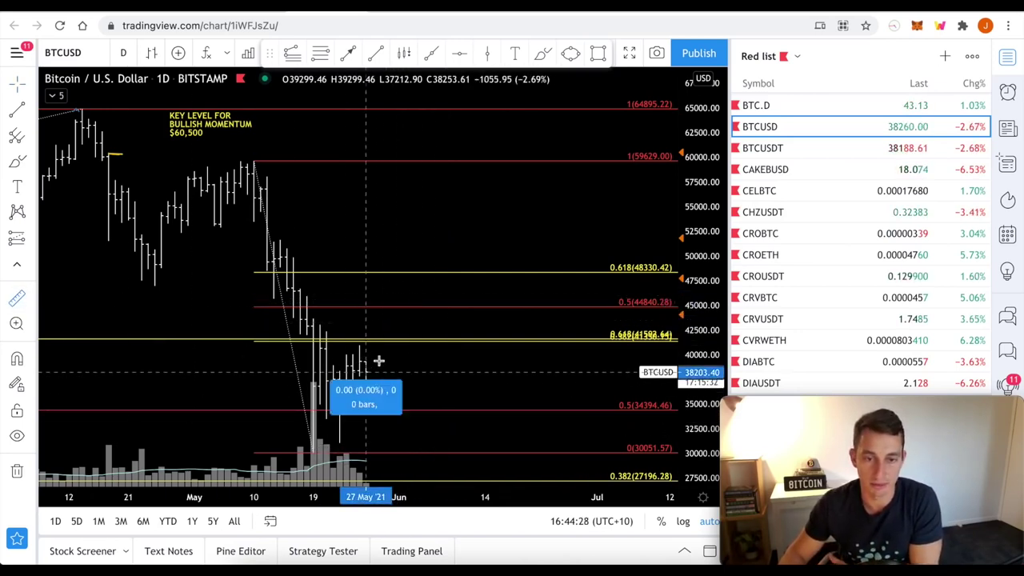
pyautogui.click(412, 305)
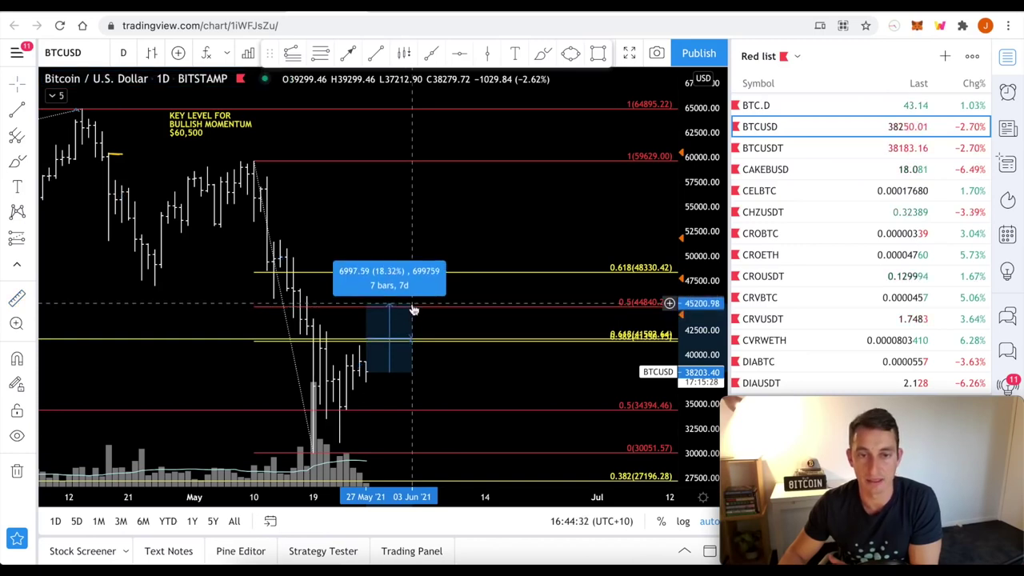
pyautogui.click(378, 372)
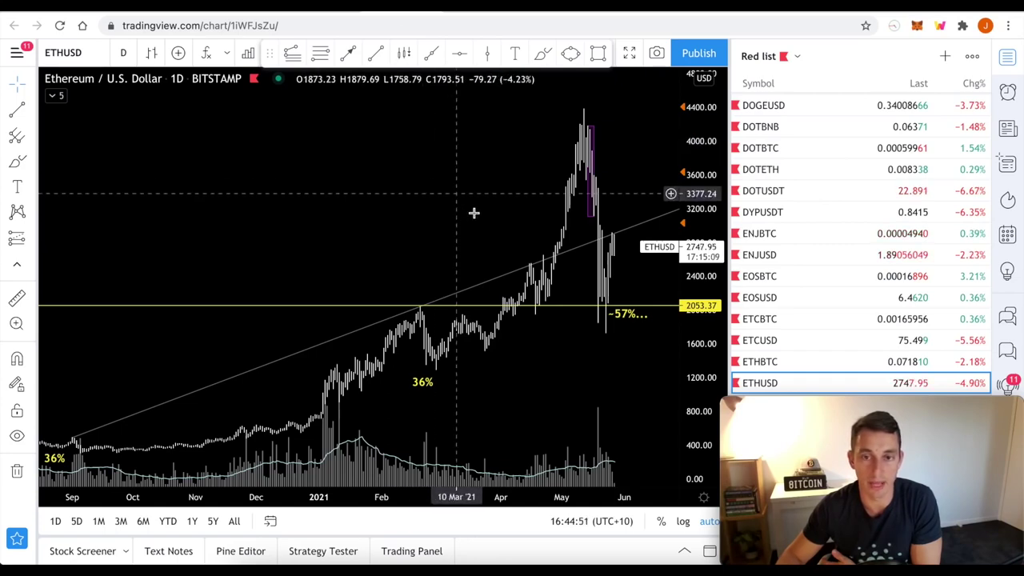
# Examine Ethereum's May sell-off and rebound on the ETHUSD daily chart against the rising trendline and the yellow horizontal level
pyautogui.scroll(5, 518, 320)
pyautogui.scroll(1, 518, 320)
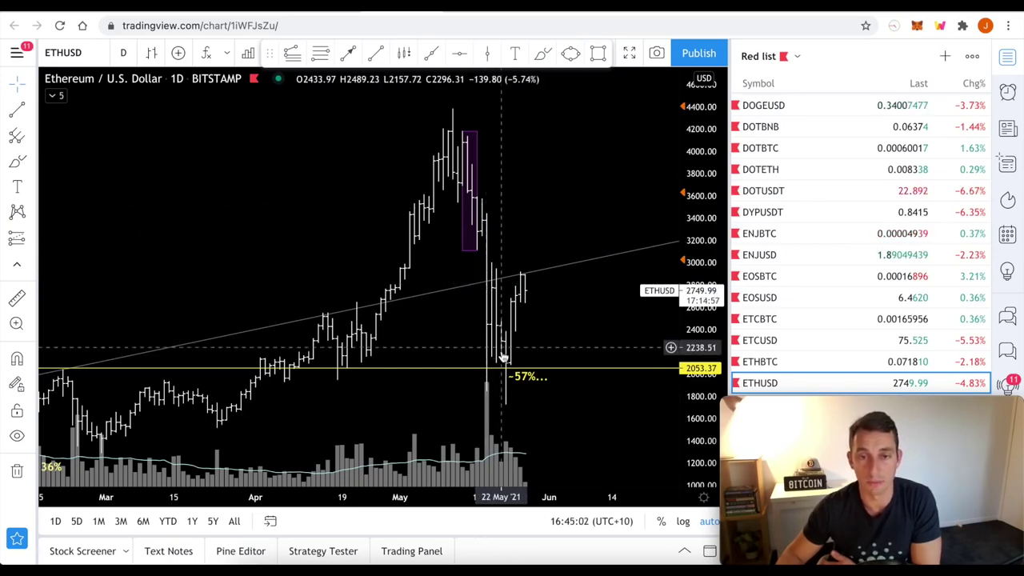
pyautogui.scroll(2, 486, 340)
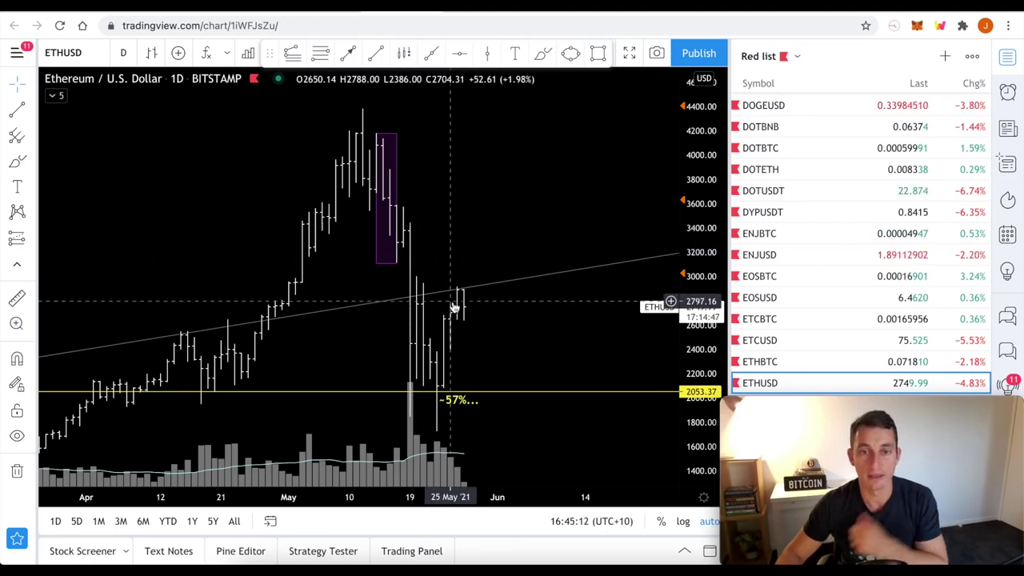
pyautogui.scroll(2, 457, 304)
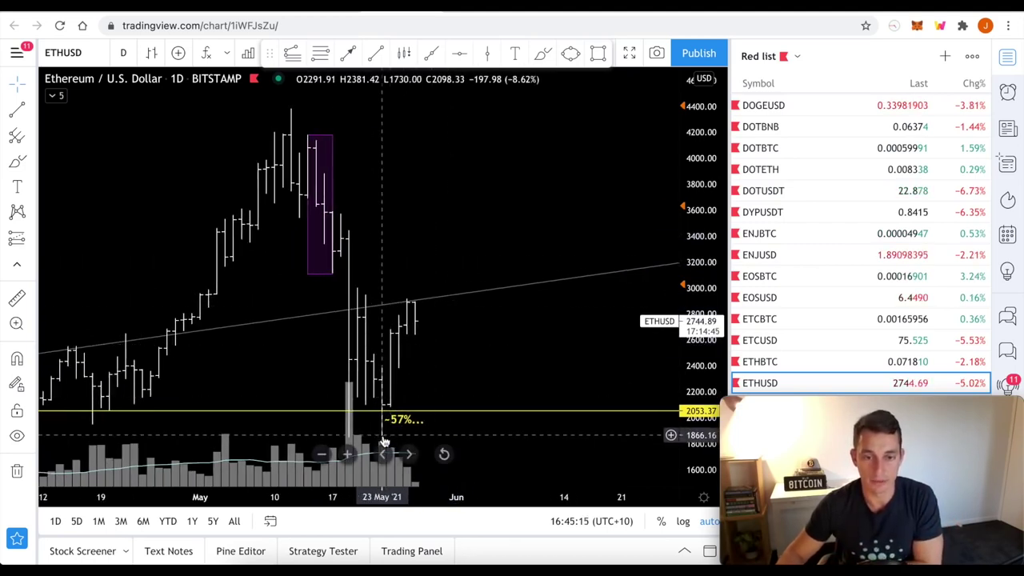
pyautogui.scroll(2, 408, 342)
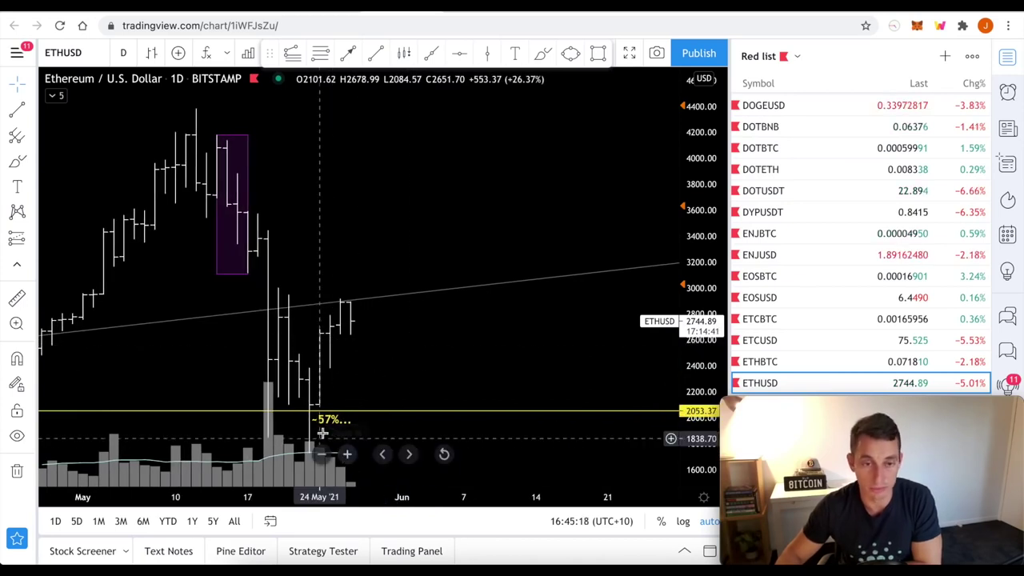
pyautogui.scroll(1, 316, 393)
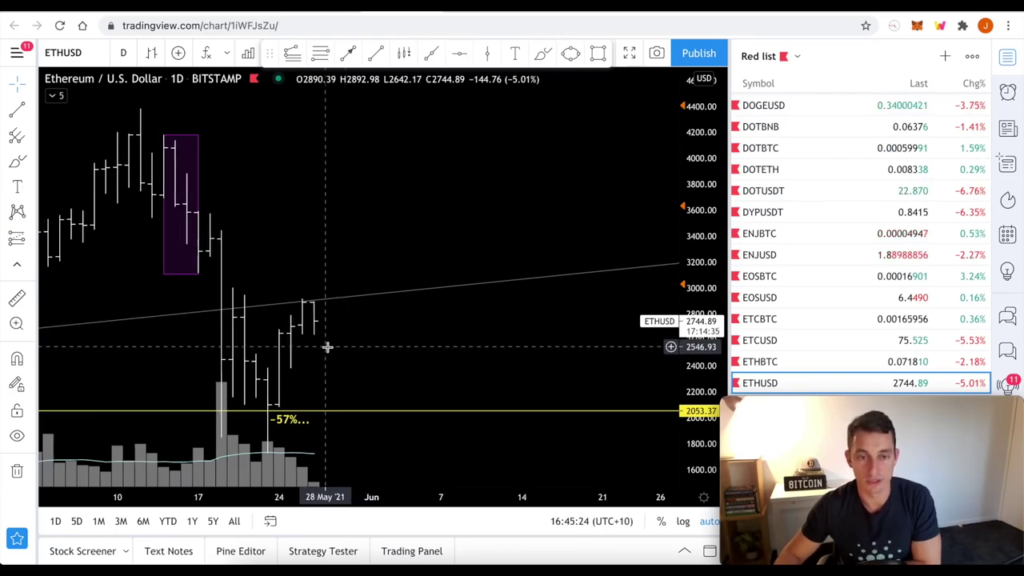
pyautogui.scroll(-2, 352, 349)
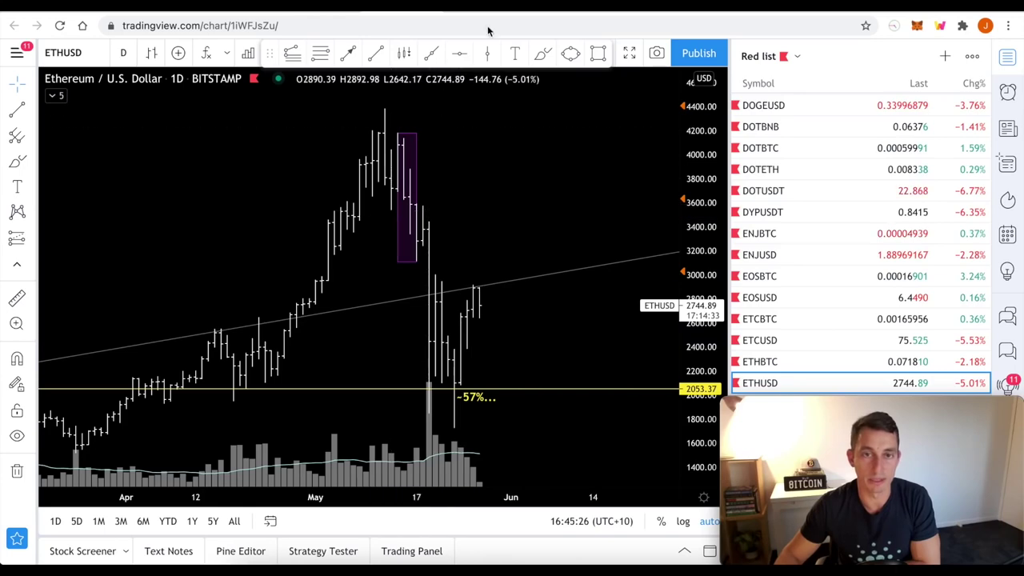
# Switch to the ETHBTC daily chart and examine the May high, the pullback and the rebound against the retracement levels
pyautogui.press('Up')
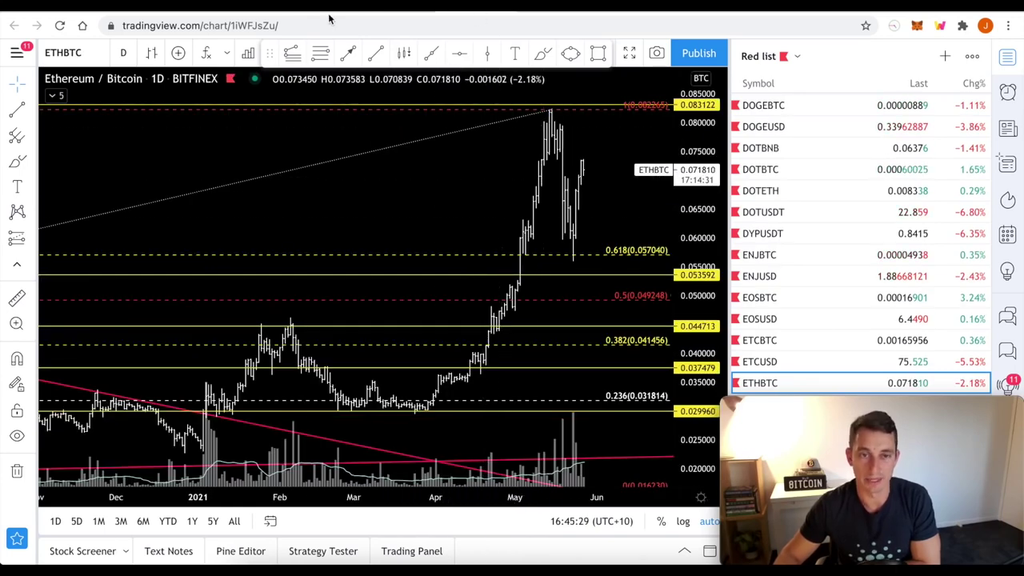
pyautogui.scroll(3, 491, 231)
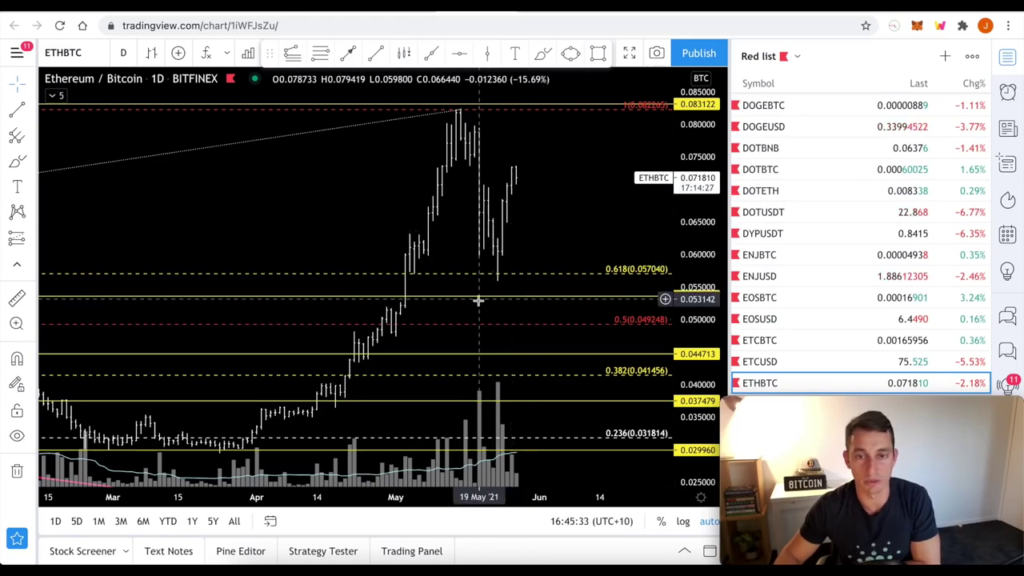
pyautogui.scroll(2, 475, 298)
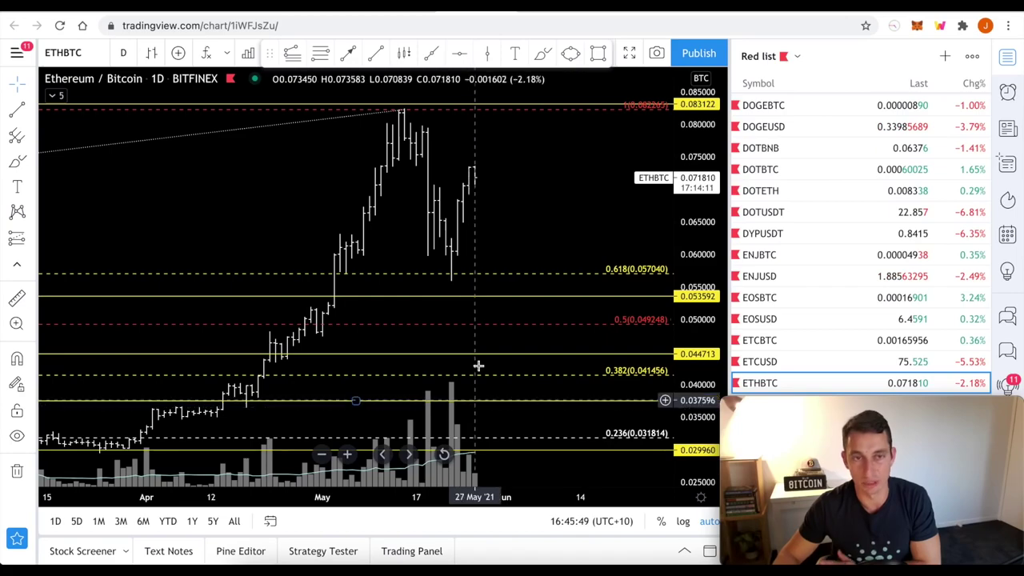
pyautogui.scroll(-5, 498, 303)
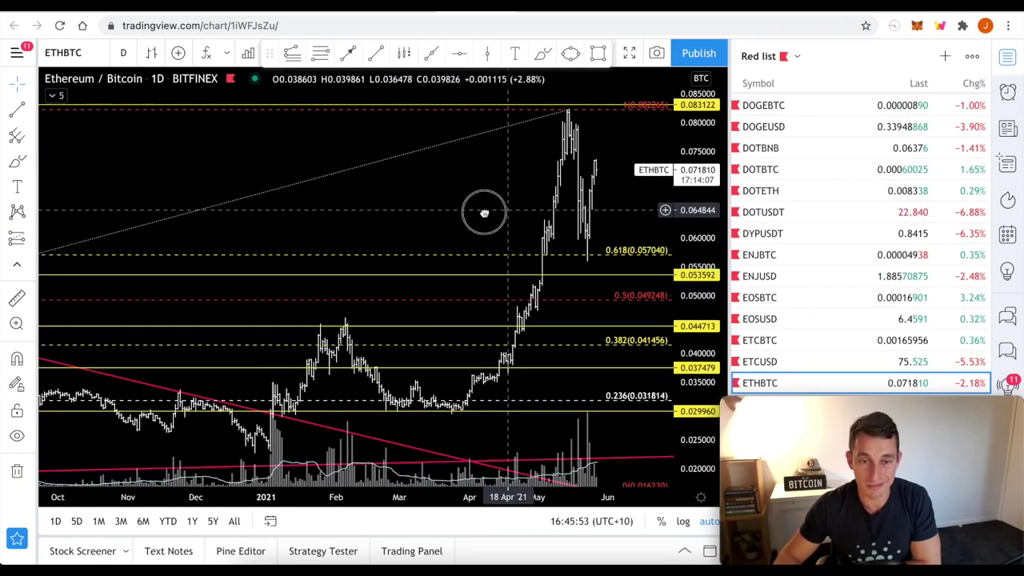
pyautogui.moveTo(485, 213); pyautogui.dragTo(407, 215)
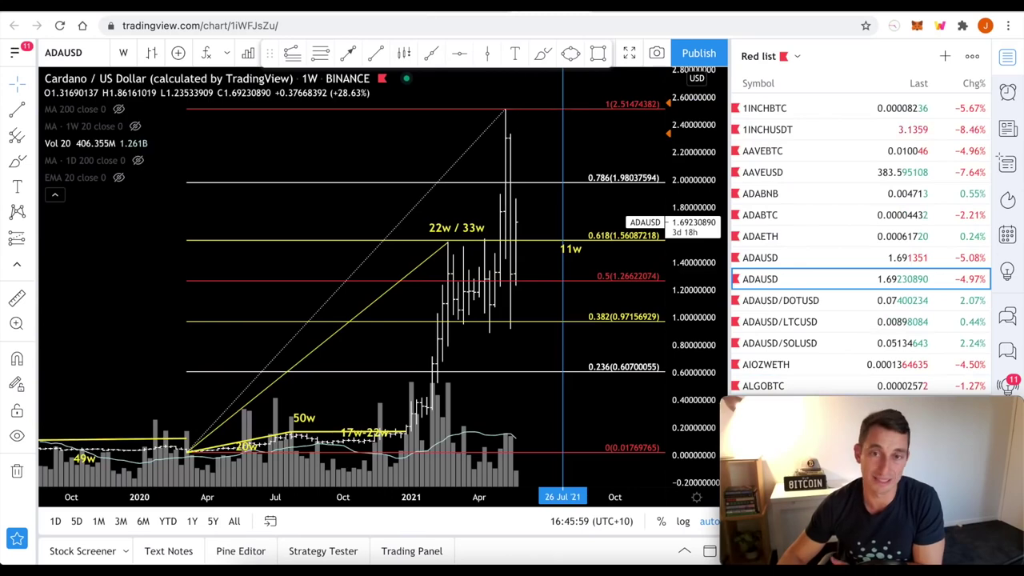
# Compare Cardano's rebound on the ADAUSD weekly chart with Ethereum's rebound on the ETHUSD daily chart
pyautogui.scroll(2, 521, 309)
pyautogui.scroll(-2, 519, 314)
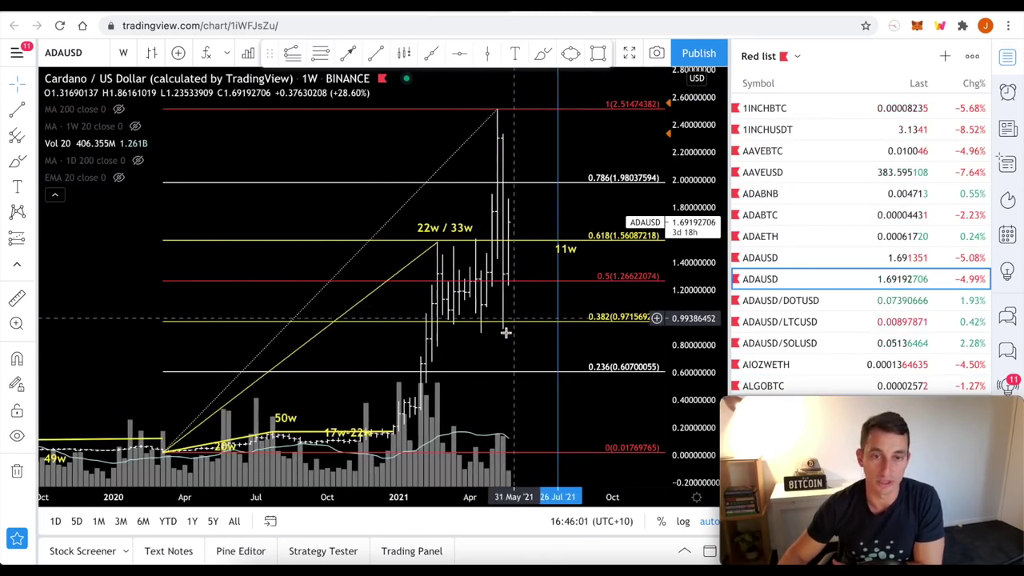
pyautogui.scroll(2, 509, 326)
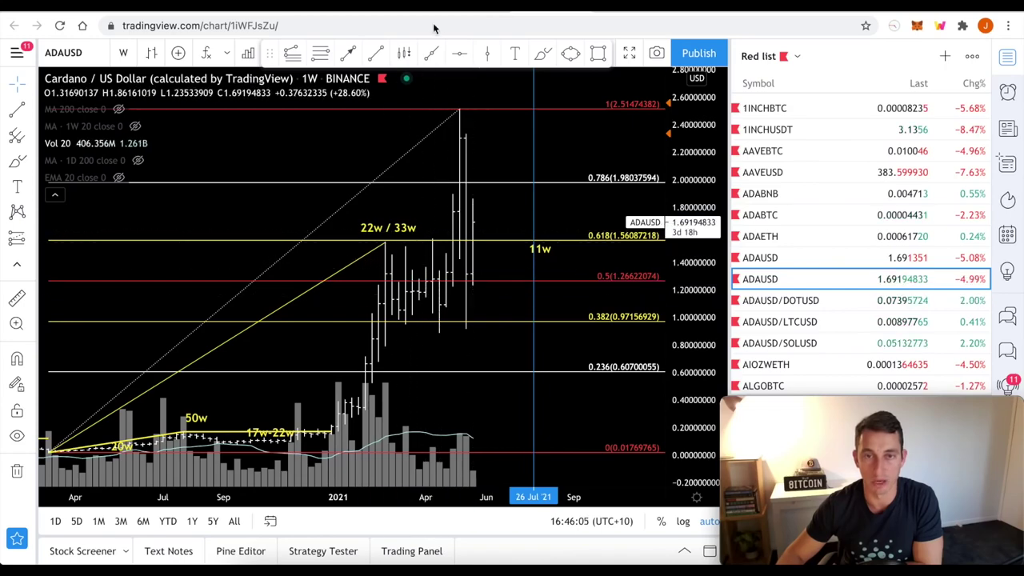
pyautogui.scroll(-5, 800, 280)
pyautogui.click(760, 382)
pyautogui.scroll(-3, 485, 339)
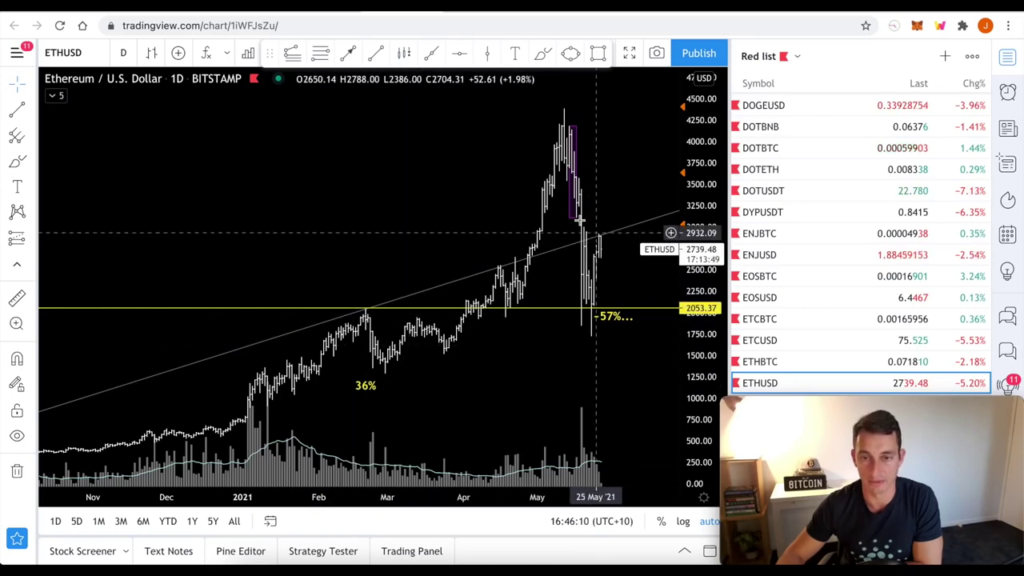
# Return to the ADAUSD weekly chart and measure the price range from the peak at the 1 retracement level down to the current price
pyautogui.scroll(5, 860, 240)
pyautogui.click(760, 278)
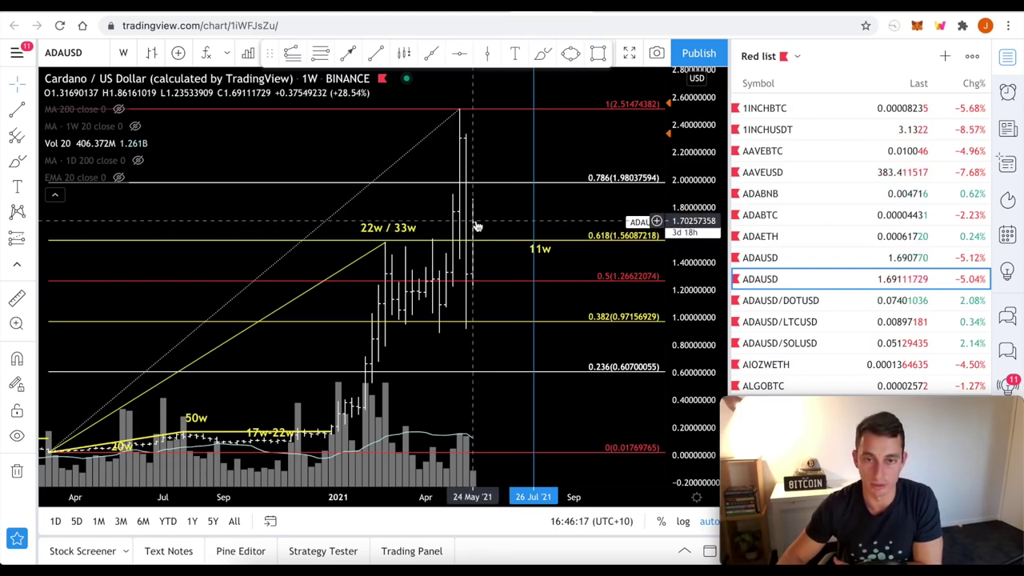
pyautogui.click(17, 297)
pyautogui.click(460, 109)
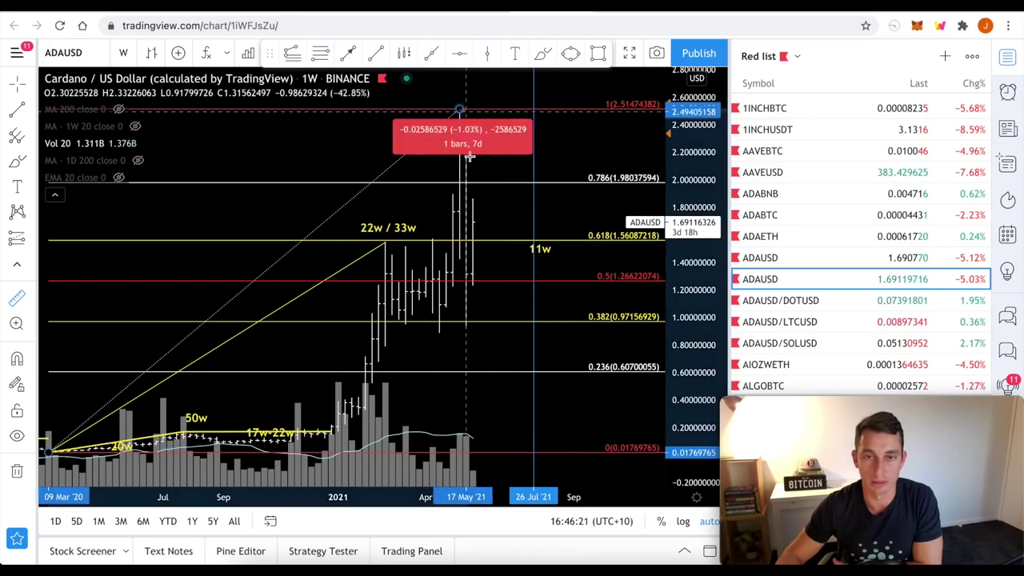
pyautogui.click(485, 226)
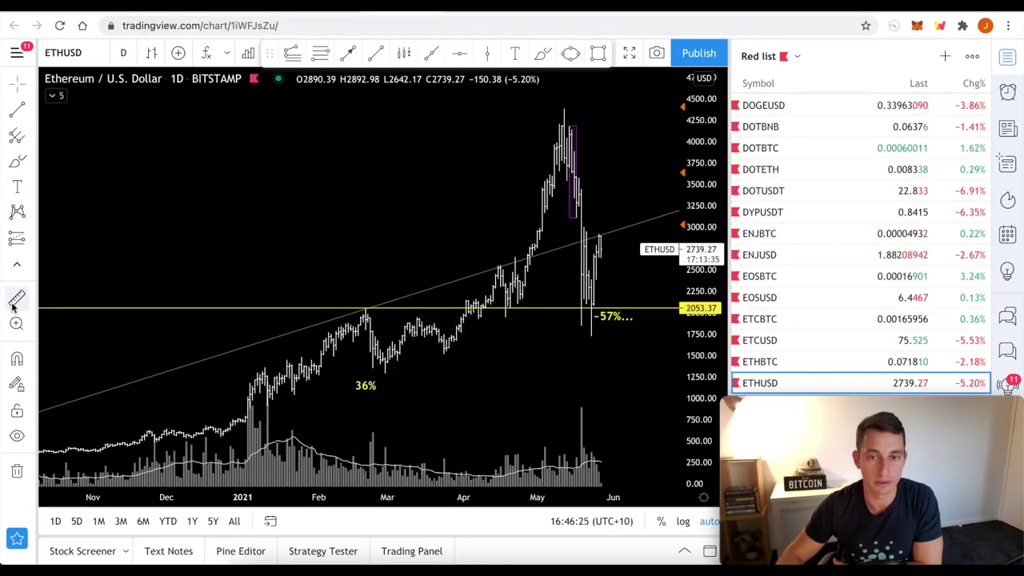
# Measure the price range on the ETHUSD daily chart from the 12 May peak down to the latest bar's price
pyautogui.click(16, 300)
pyautogui.click(564, 110)
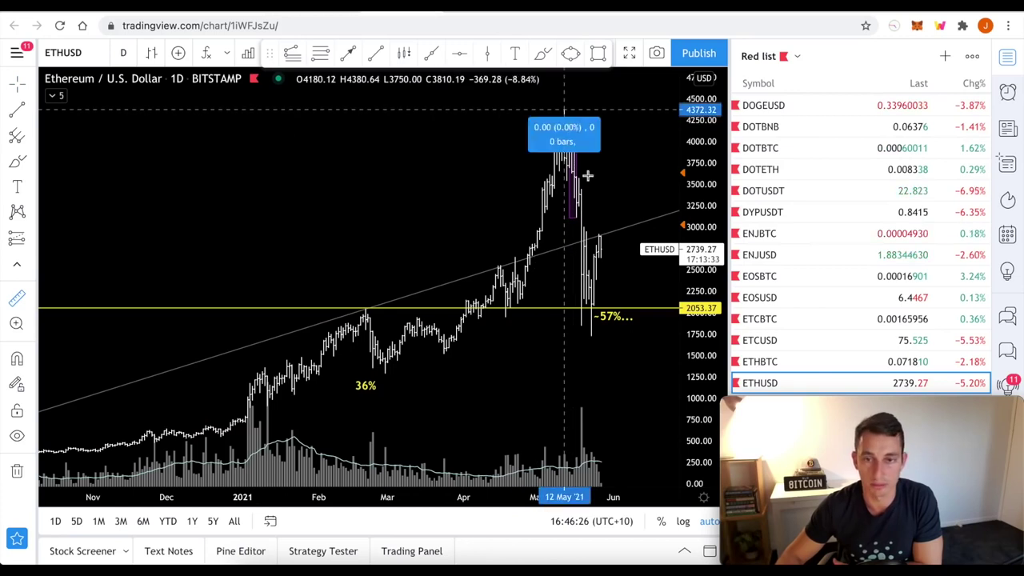
pyautogui.click(608, 250)
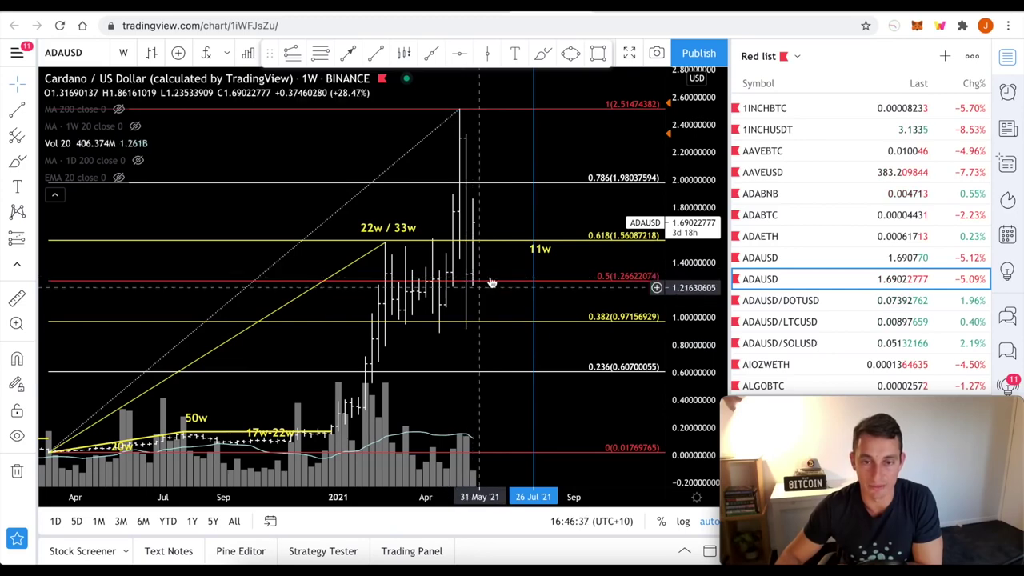
# Examine the ADAUSD weekly bars since the March 2020 low and the span up to the 26 Jul '21 vertical line
pyautogui.scroll(-3, 512, 292)
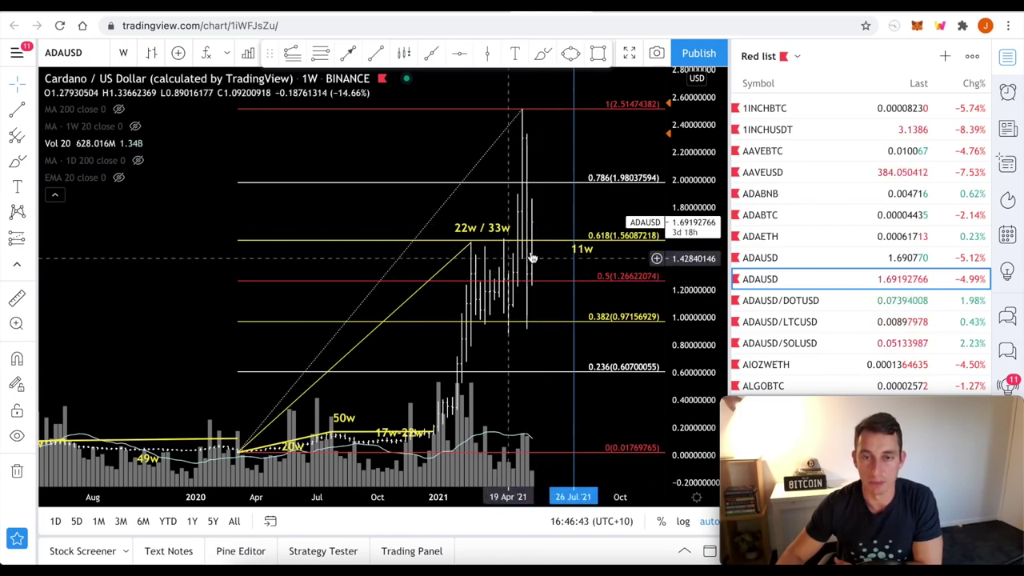
pyautogui.hscroll(5, 531, 328)
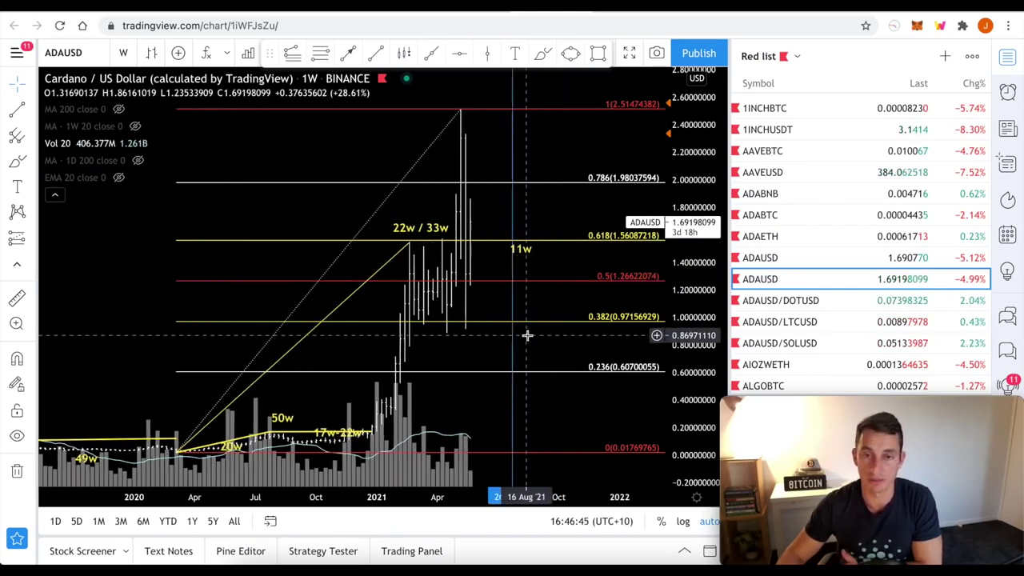
pyautogui.hscroll(-2, 384, 376)
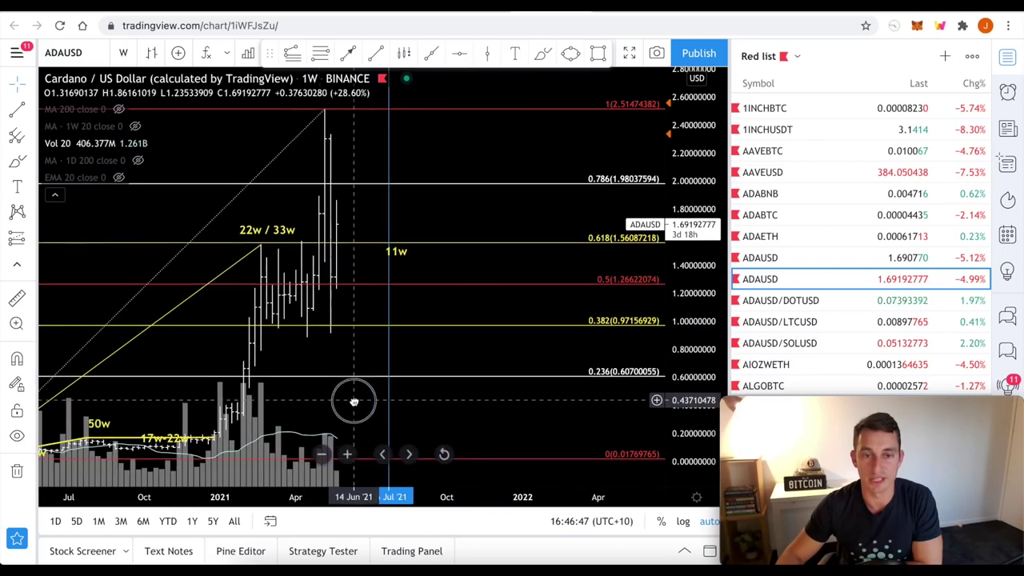
# Switch to the ADAETH weekly chart and examine the 2021 decline along the yellow trendline and the rebound from the 0.00037423 level
pyautogui.press('Up')
pyautogui.press('Up')
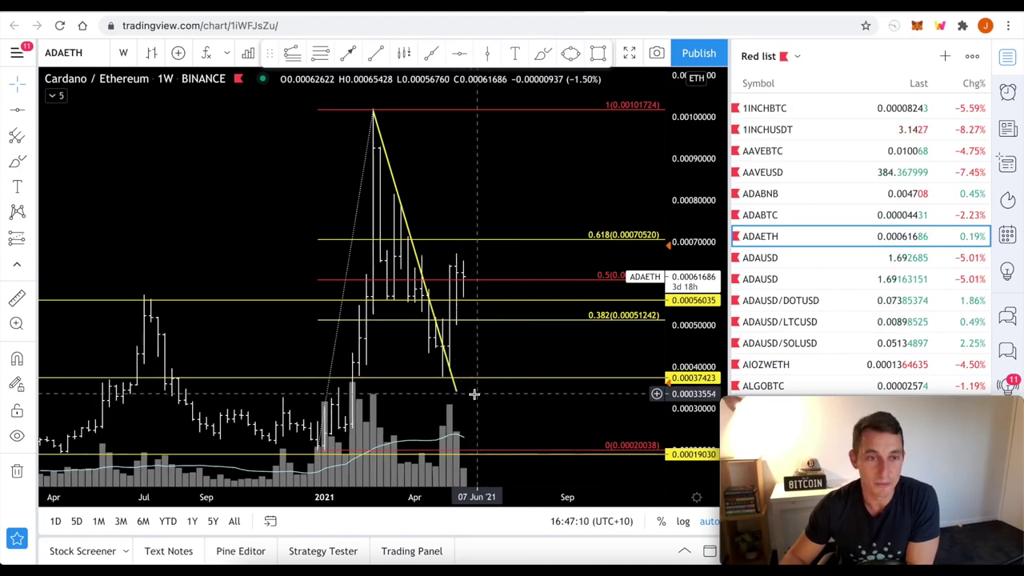
pyautogui.scroll(1, 469, 419)
pyautogui.moveTo(469, 419); pyautogui.dragTo(593, 408)
pyautogui.scroll(1, 593, 408)
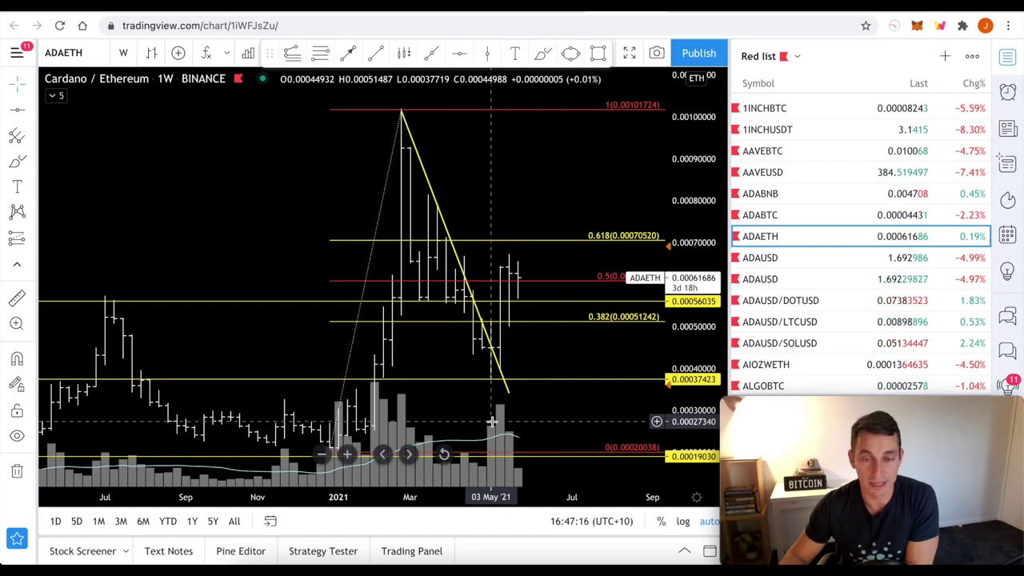
pyautogui.hscroll(2, 507, 354)
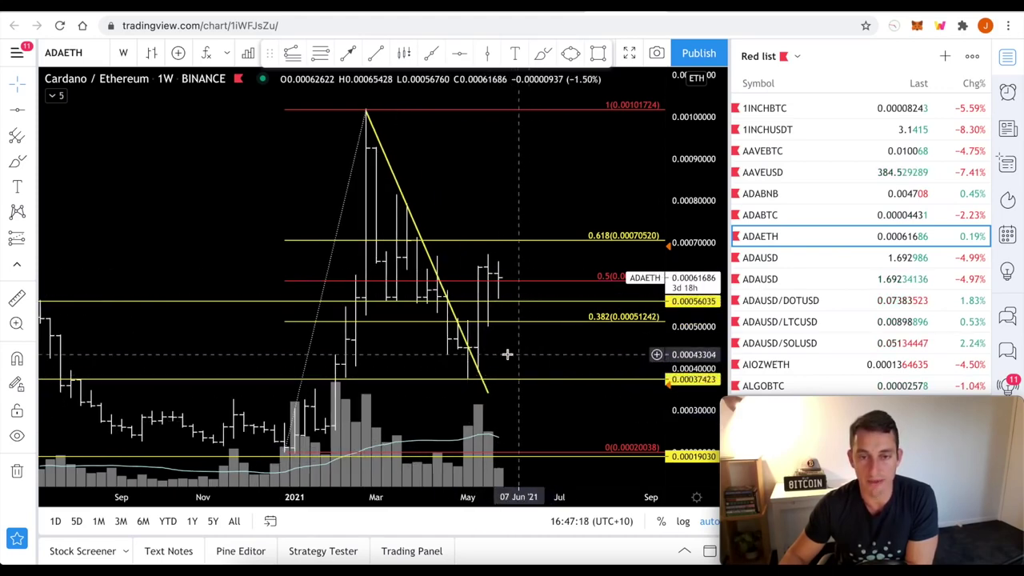
# Compare ADAETH's full weekly price history since 2018 with its 2021 bars around the yellow horizontal levels
pyautogui.scroll(-5, 454, 371)
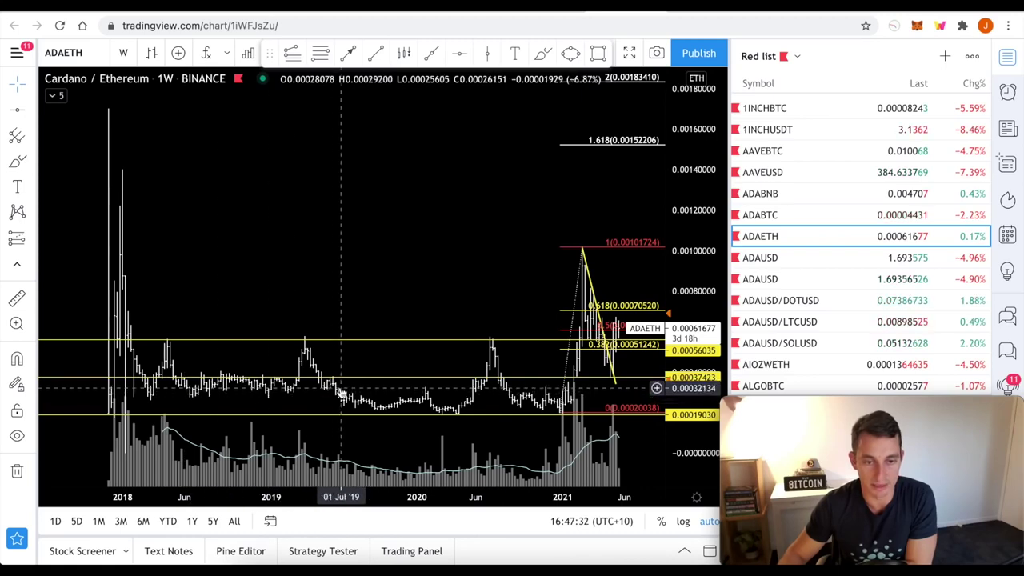
pyautogui.scroll(5, 588, 352)
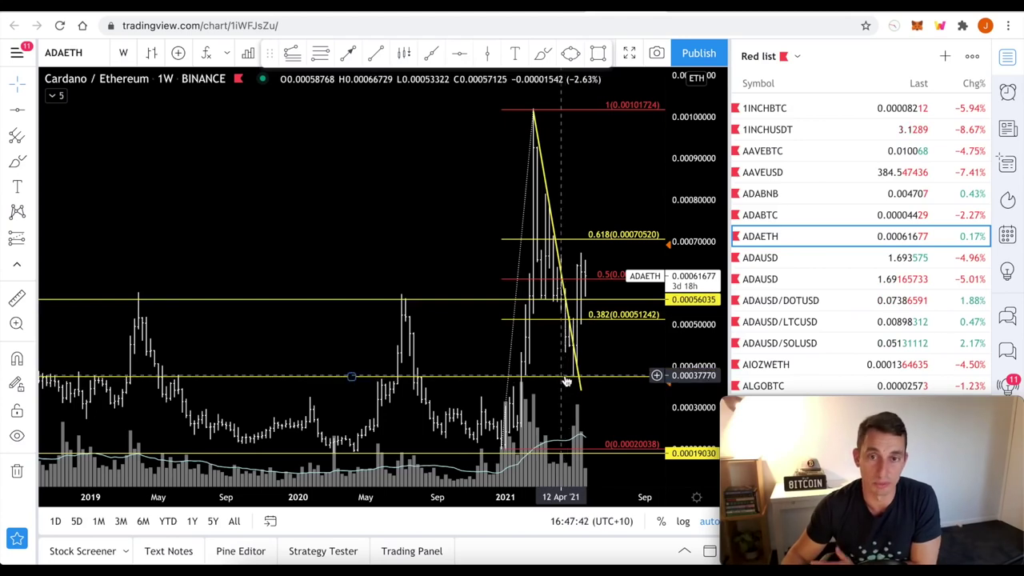
pyautogui.scroll(-3, 585, 390)
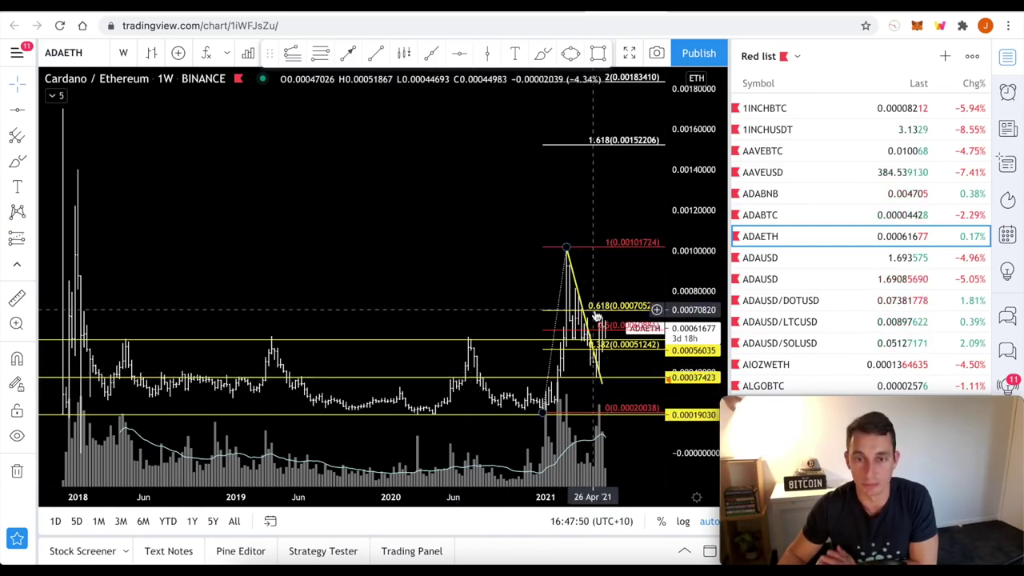
pyautogui.scroll(5, 570, 276)
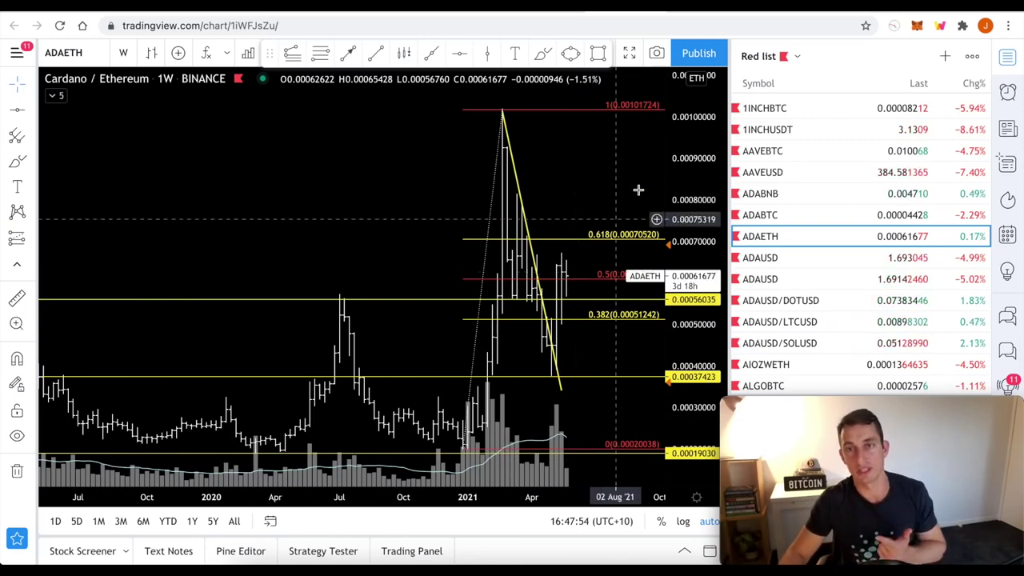
# Switch to the ADABTC weekly chart and examine the May 2021 bars against the 0.00003964 and 0.00005155 levels and earlier history
pyautogui.press('Up')
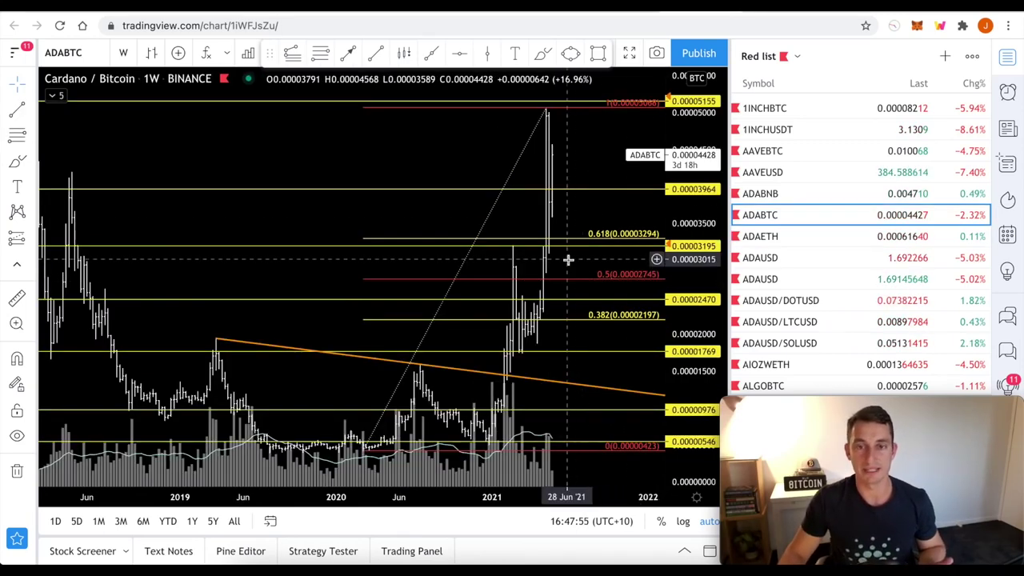
pyautogui.scroll(-3, 567, 264)
pyautogui.scroll(2, 558, 296)
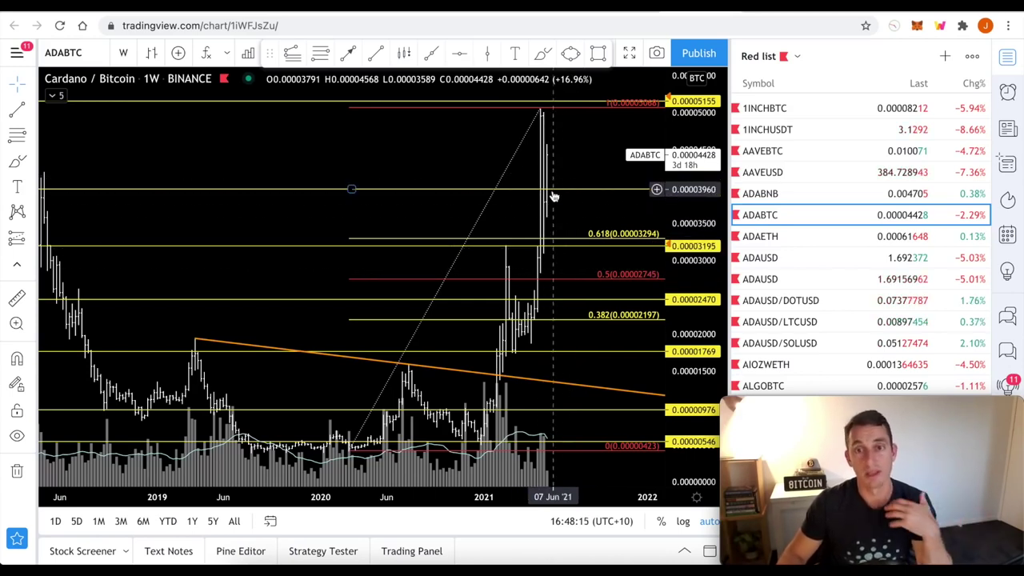
pyautogui.scroll(-3, 553, 244)
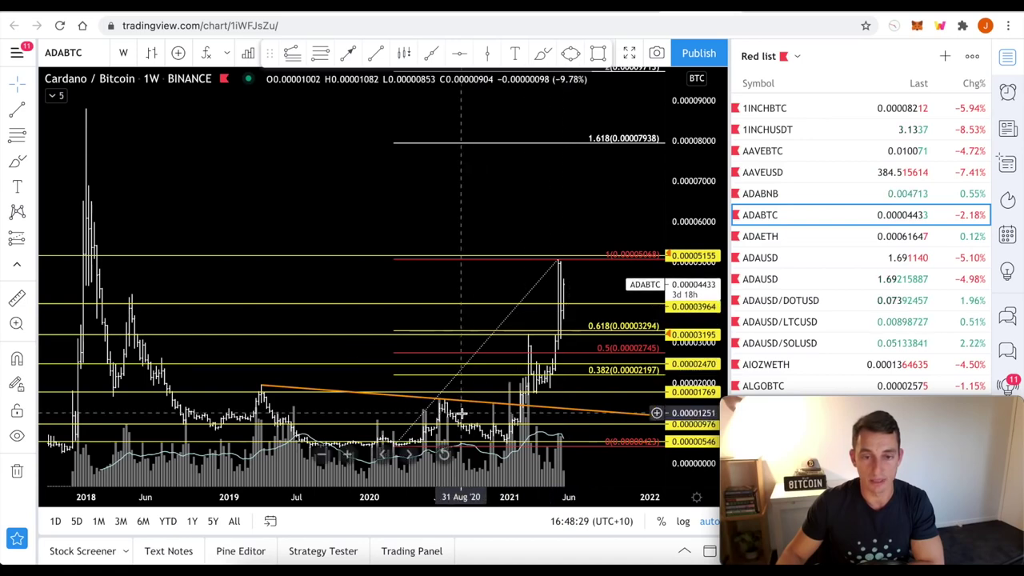
pyautogui.scroll(3, 466, 416)
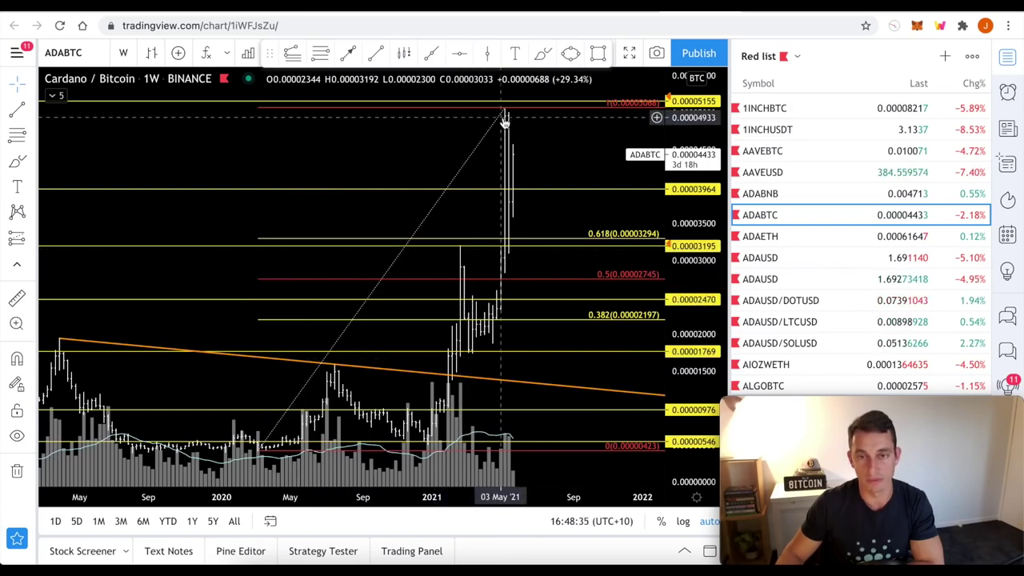
# Examine ADABTC's weekly history from the 2018 peak through the orange trendline breakout to the 2021 high
pyautogui.scroll(-3, 569, 283)
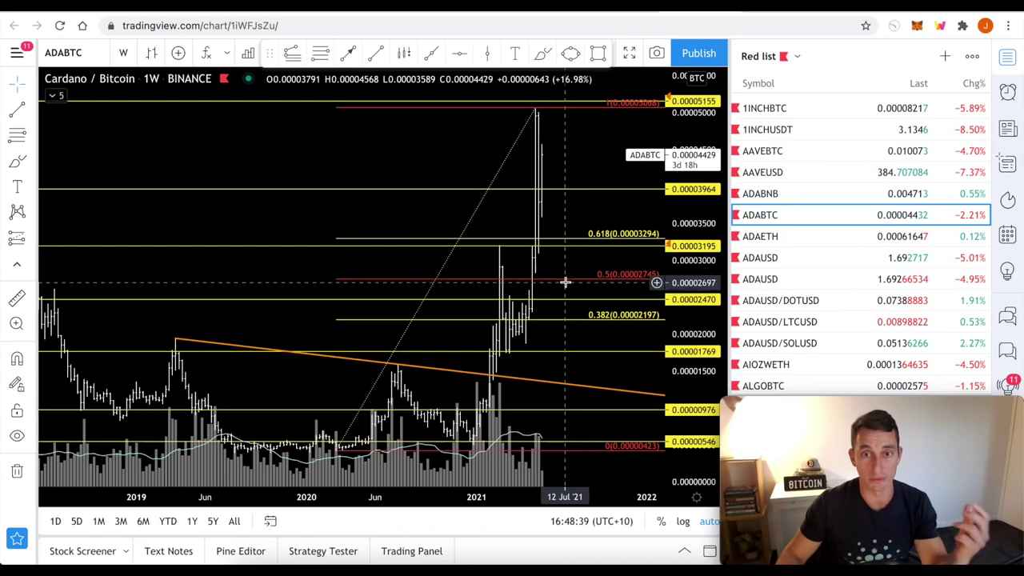
pyautogui.scroll(-3, 568, 286)
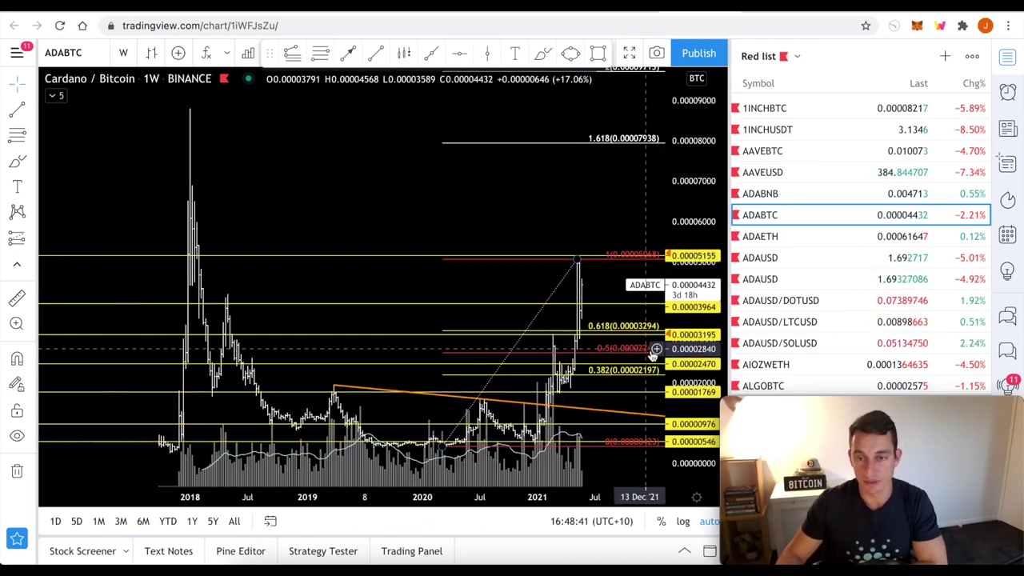
pyautogui.scroll(1, 640, 356)
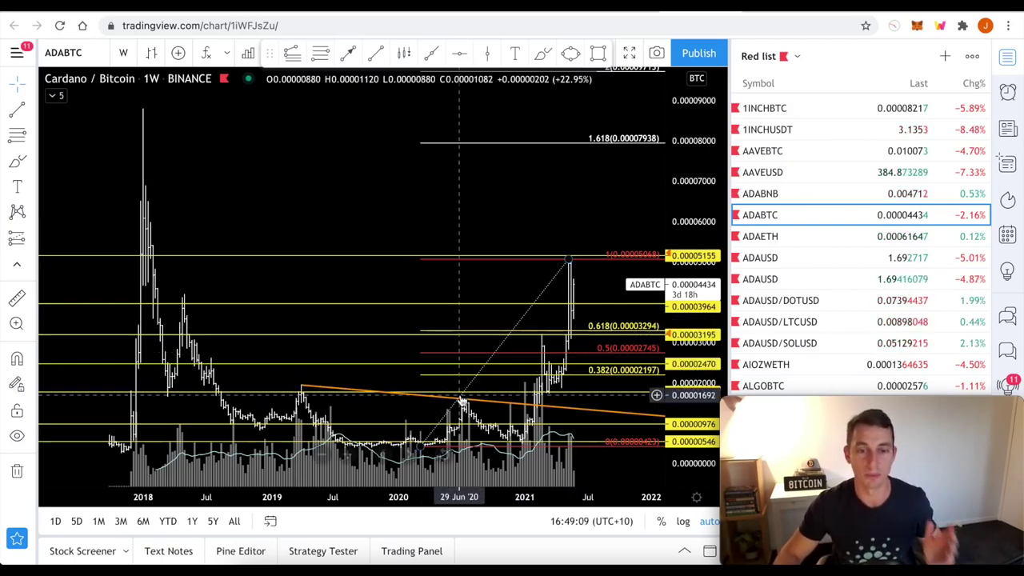
pyautogui.scroll(3, 457, 388)
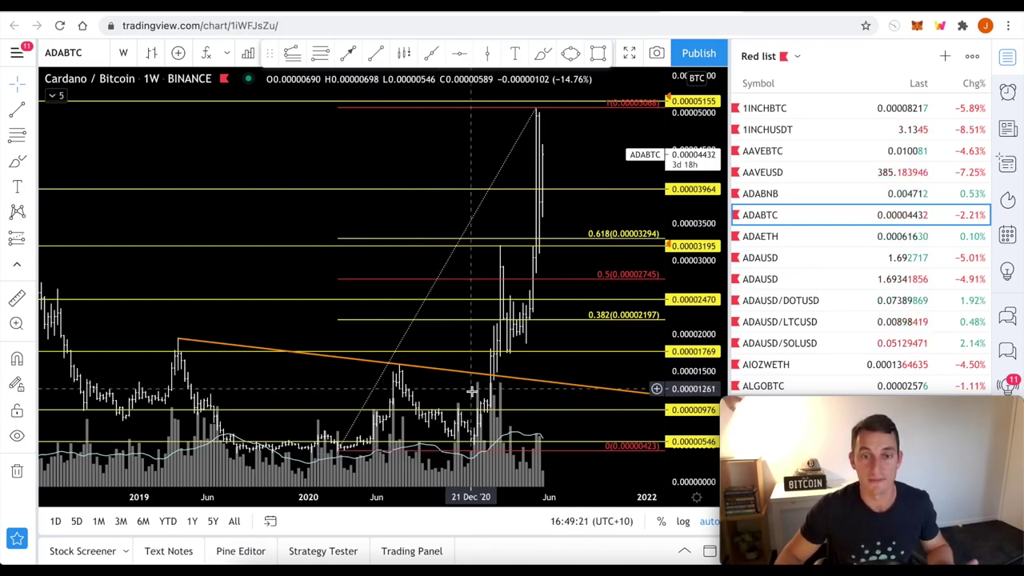
pyautogui.scroll(2, 481, 392)
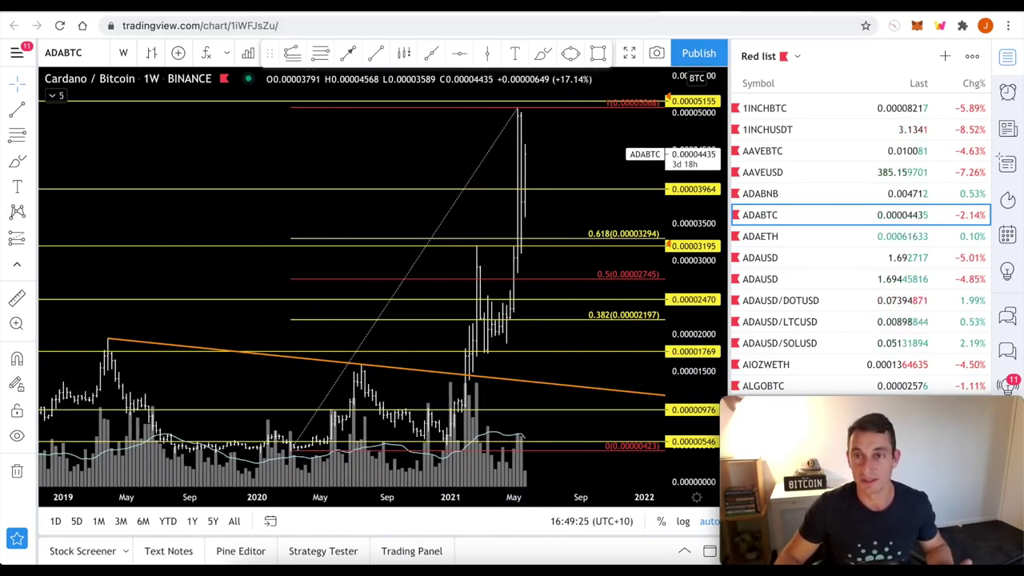
# Switch to the MATICUSDT daily chart and examine the May bars against the purple zone and the retracement levels
pyautogui.click(479, 394)
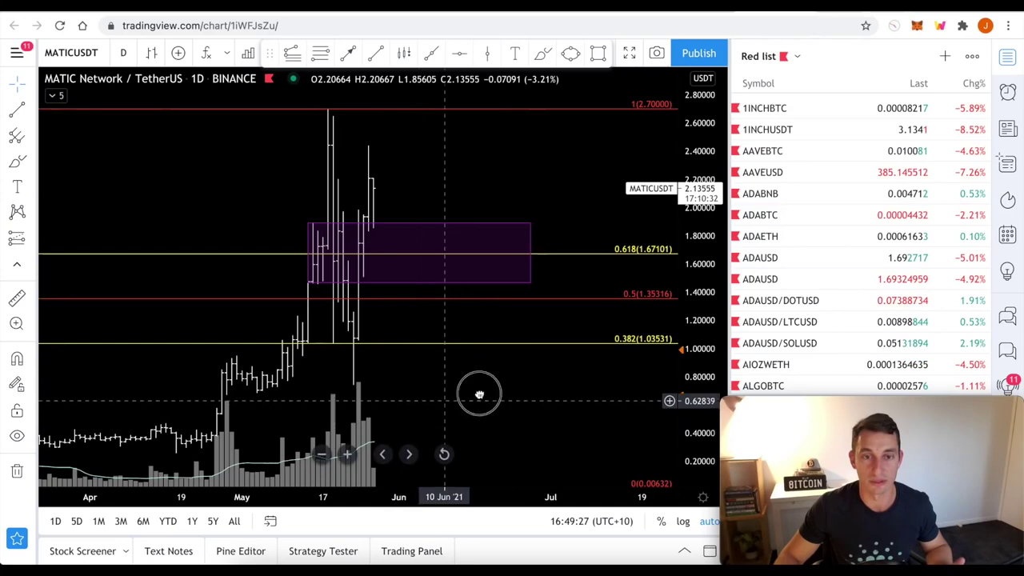
pyautogui.moveTo(480, 394); pyautogui.dragTo(549, 384)
pyautogui.scroll(2, 448, 384)
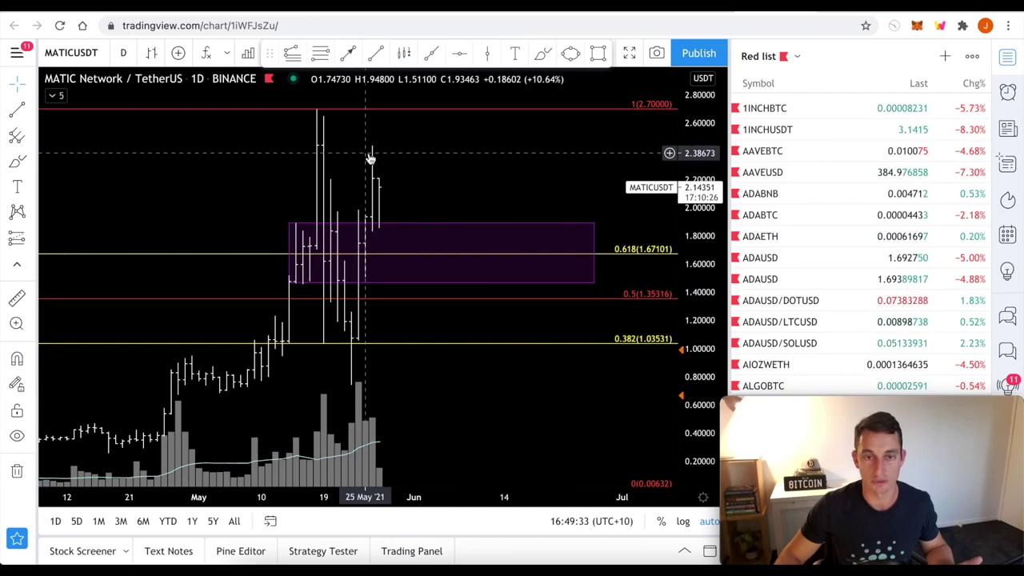
pyautogui.moveTo(464, 376); pyautogui.dragTo(544, 379)
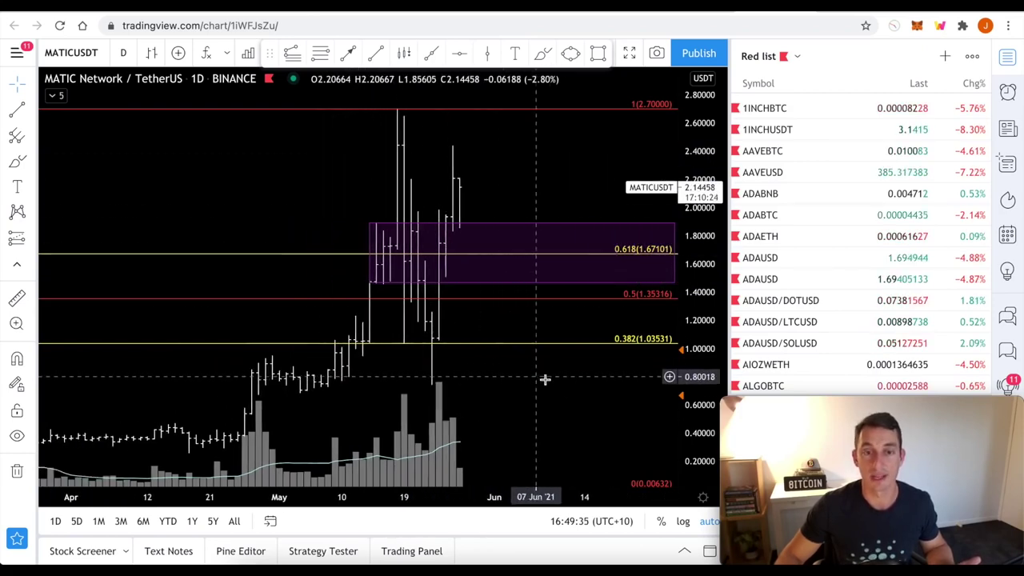
# Measure the MATICUSDT rise from near the 23 May 2021 low up to the 0.5 retracement level
pyautogui.scroll(-5, 545, 379)
pyautogui.scroll(4, 552, 377)
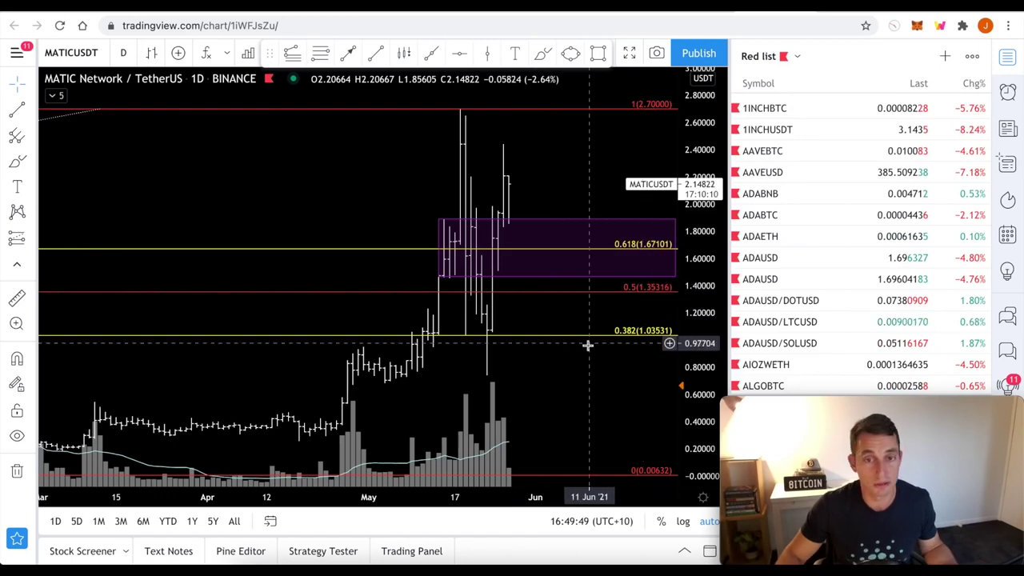
pyautogui.click(17, 298)
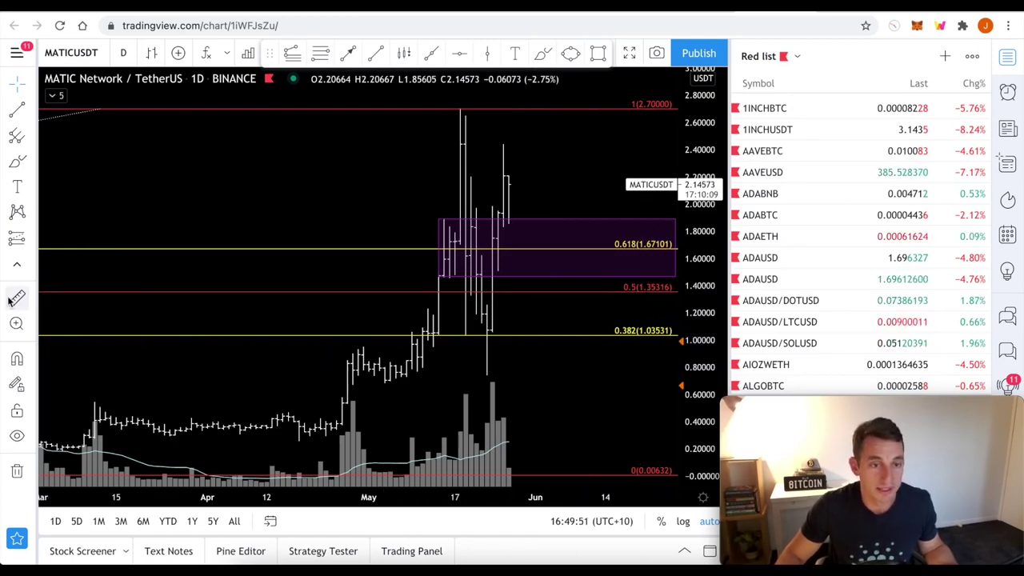
pyautogui.click(487, 366)
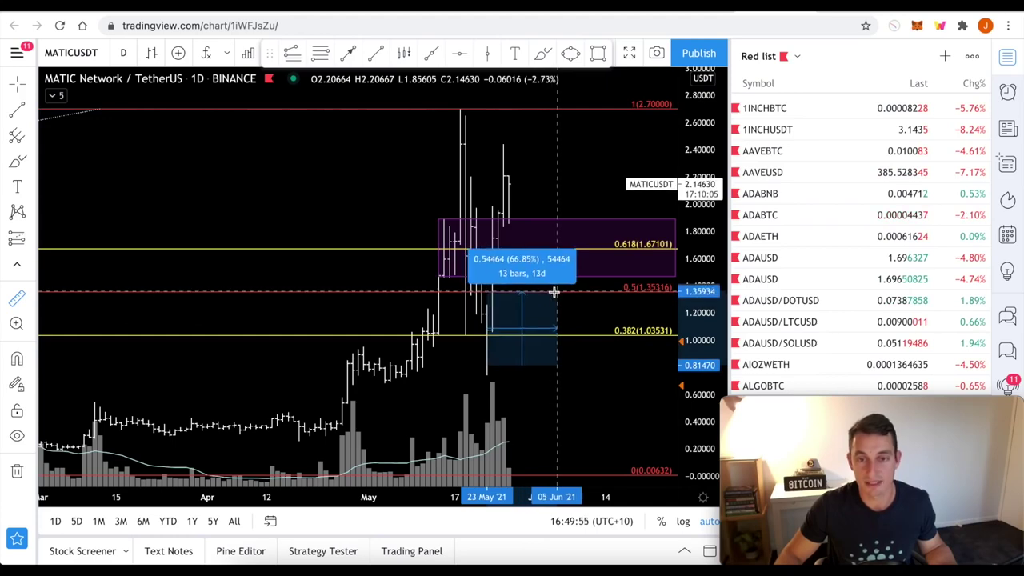
pyautogui.press('Escape')
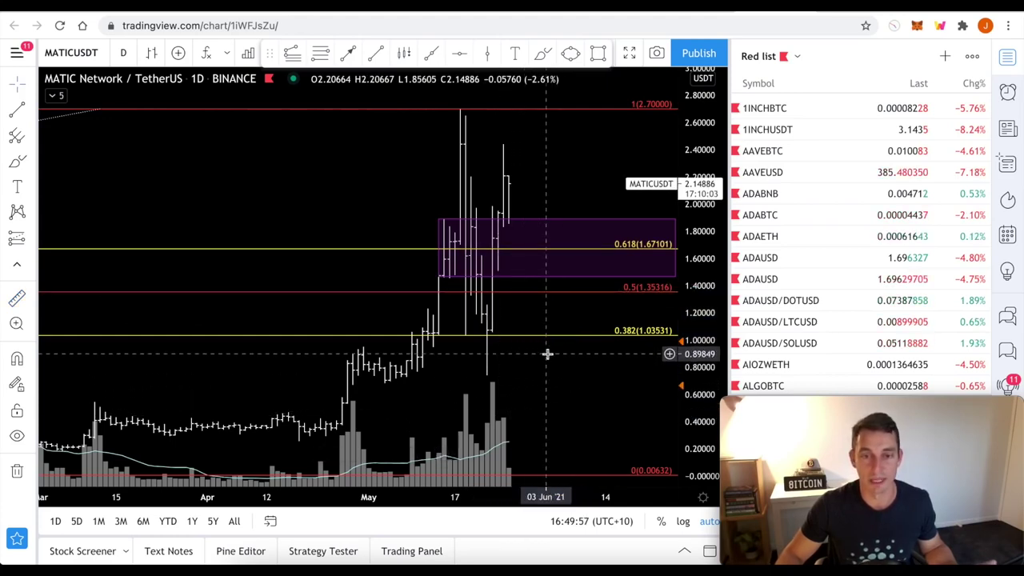
# Compare MATICUSDT's May 2021 drop and rebound around the 0.382 level with its daily bars since February
pyautogui.scroll(-2, 498, 352)
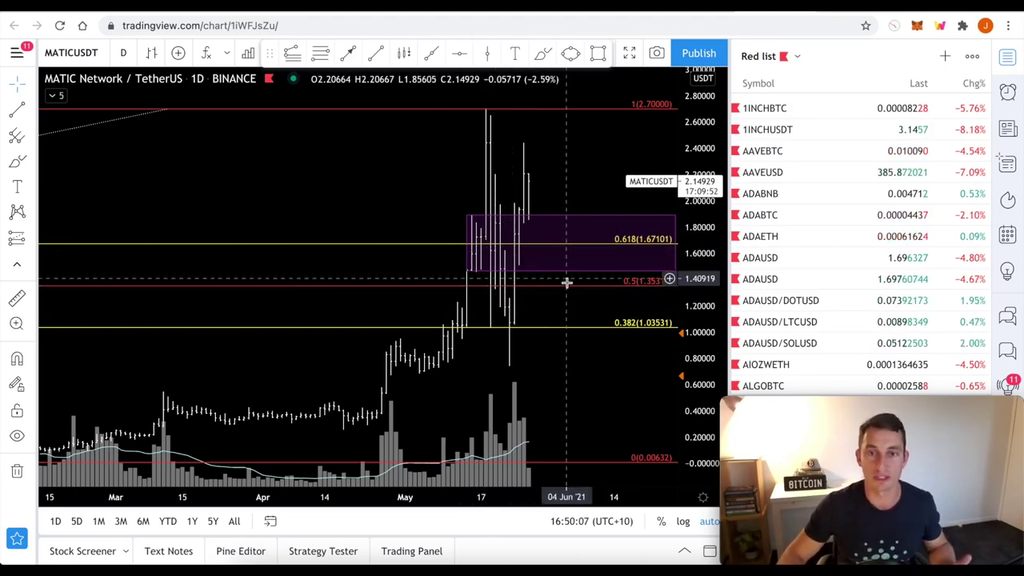
pyautogui.scroll(5, 565, 296)
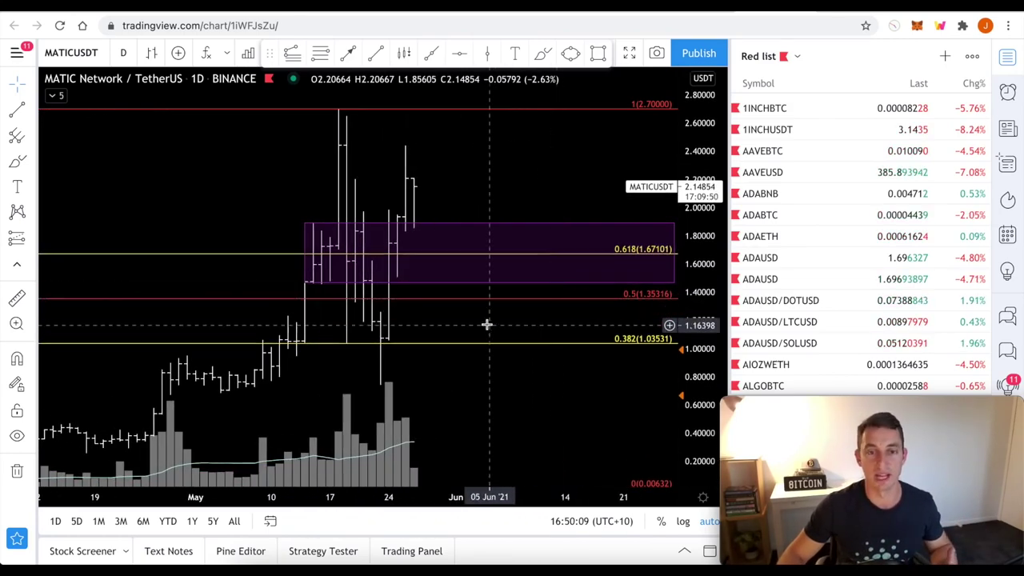
pyautogui.scroll(-3, 480, 336)
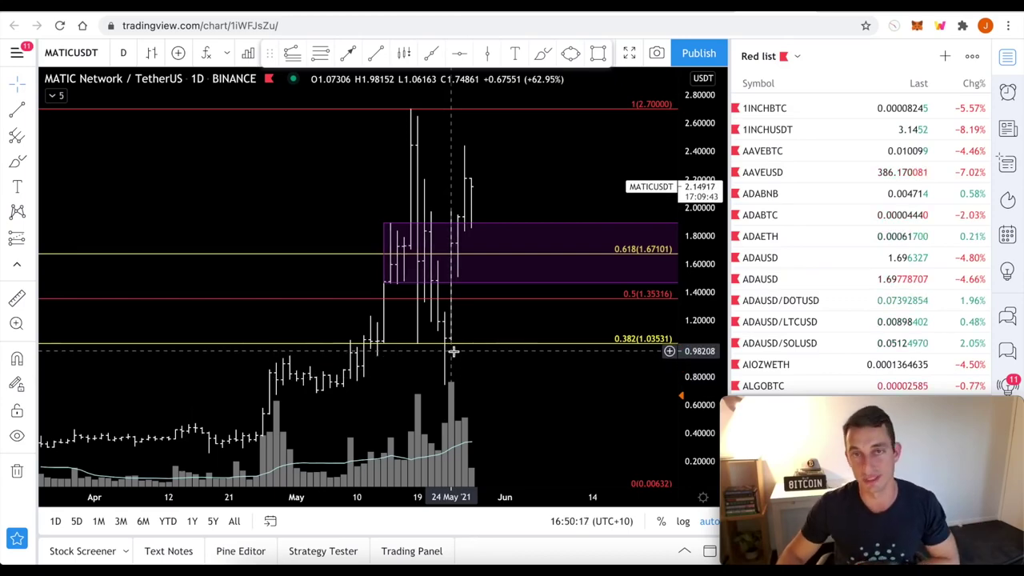
pyautogui.scroll(-4, 480, 353)
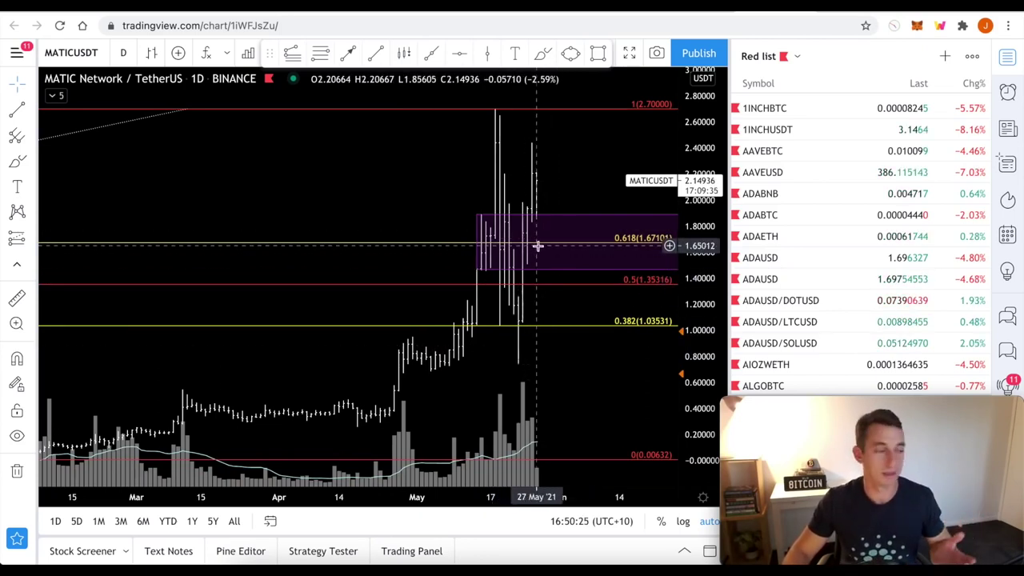
pyautogui.scroll(-3, 552, 225)
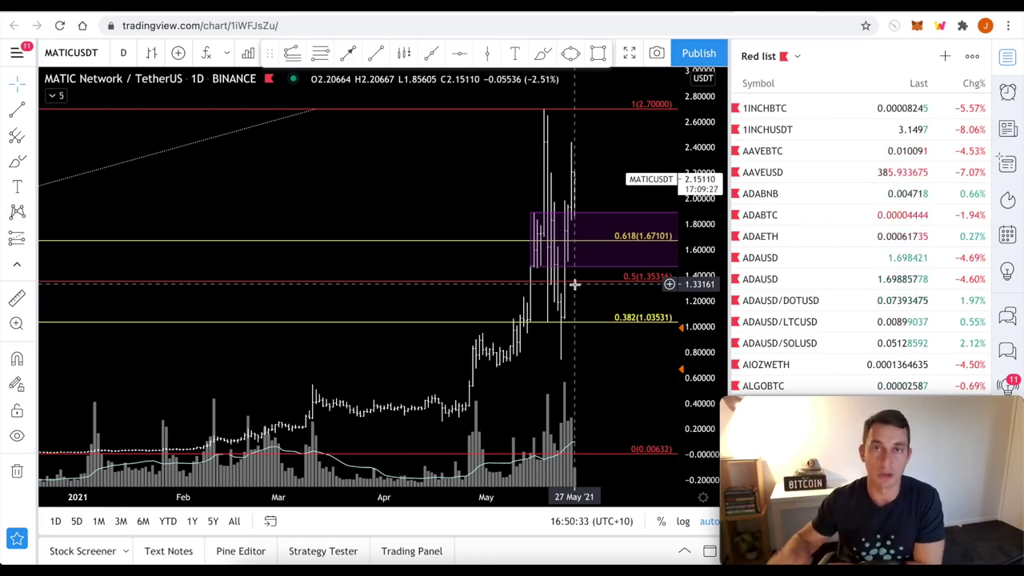
pyautogui.scroll(1, 588, 252)
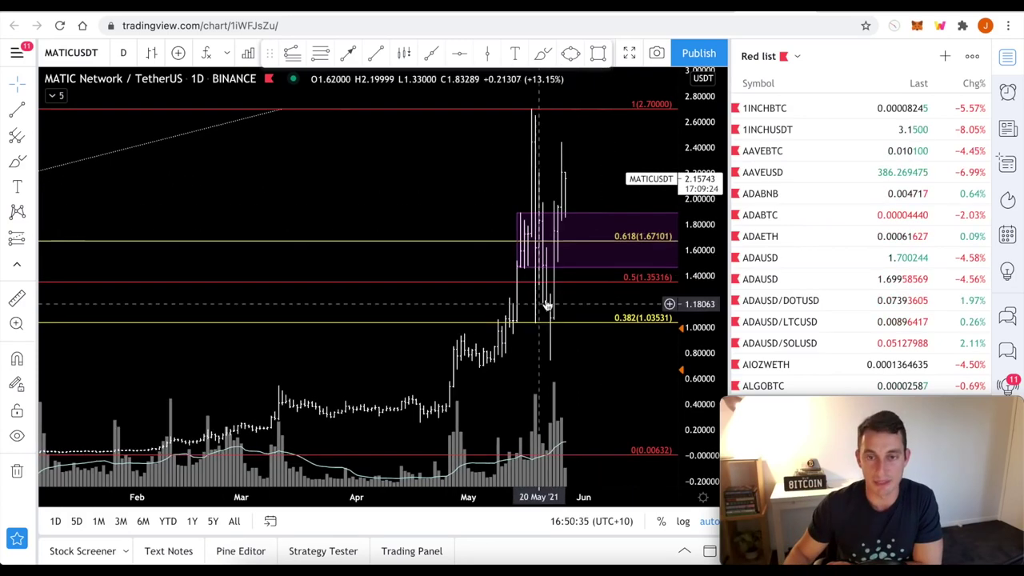
pyautogui.scroll(1, 589, 368)
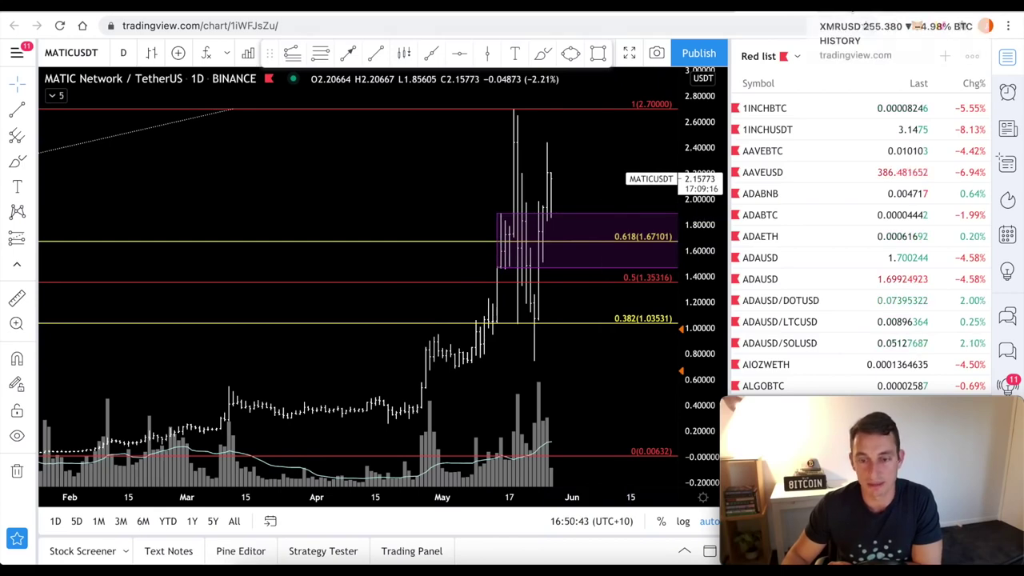
# Open the XMRUSD weekly chart and examine the May 2021 drop against the 200.243 level and the yellow trendline
pyautogui.click(896, 34)
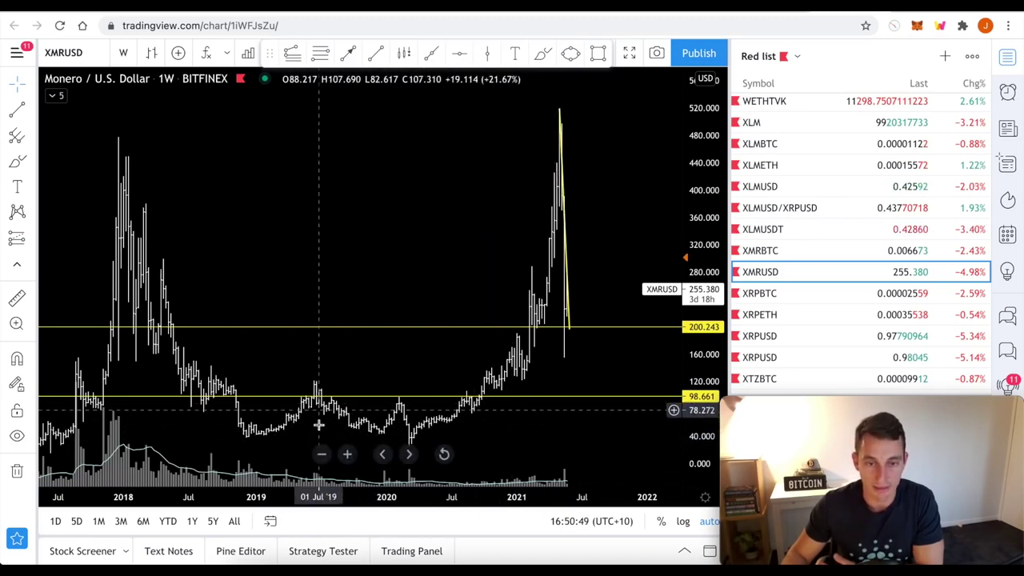
pyautogui.scroll(5, 568, 352)
pyautogui.scroll(5, 567, 352)
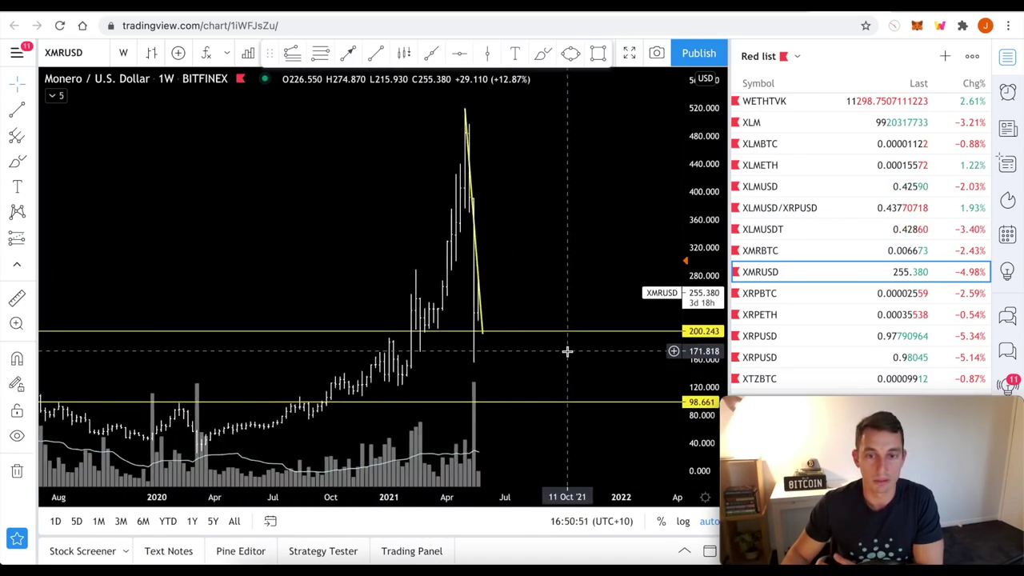
pyautogui.moveTo(485, 290); pyautogui.dragTo(600, 272)
pyautogui.scroll(3, 600, 272)
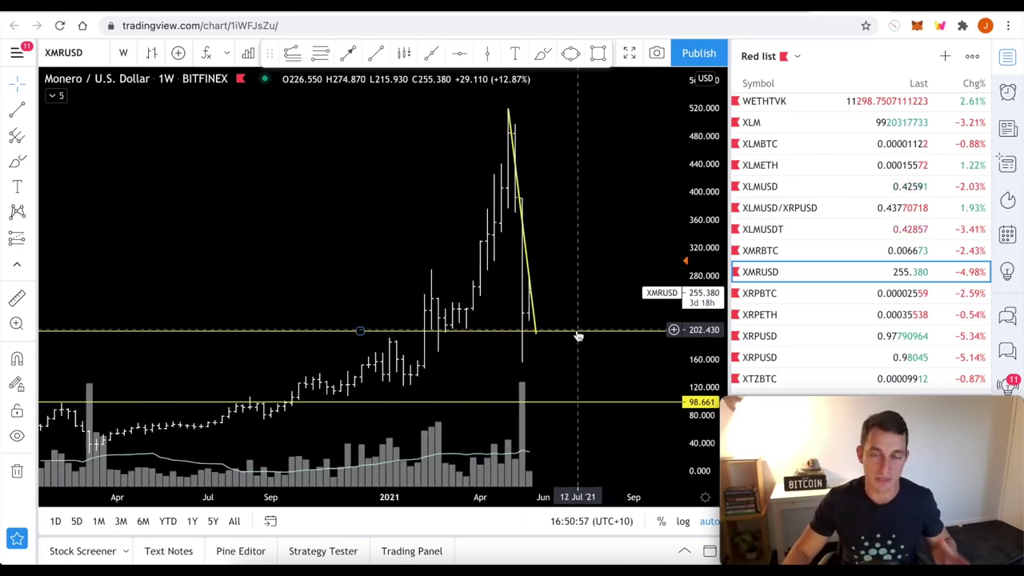
pyautogui.moveTo(561, 328); pyautogui.dragTo(556, 331)
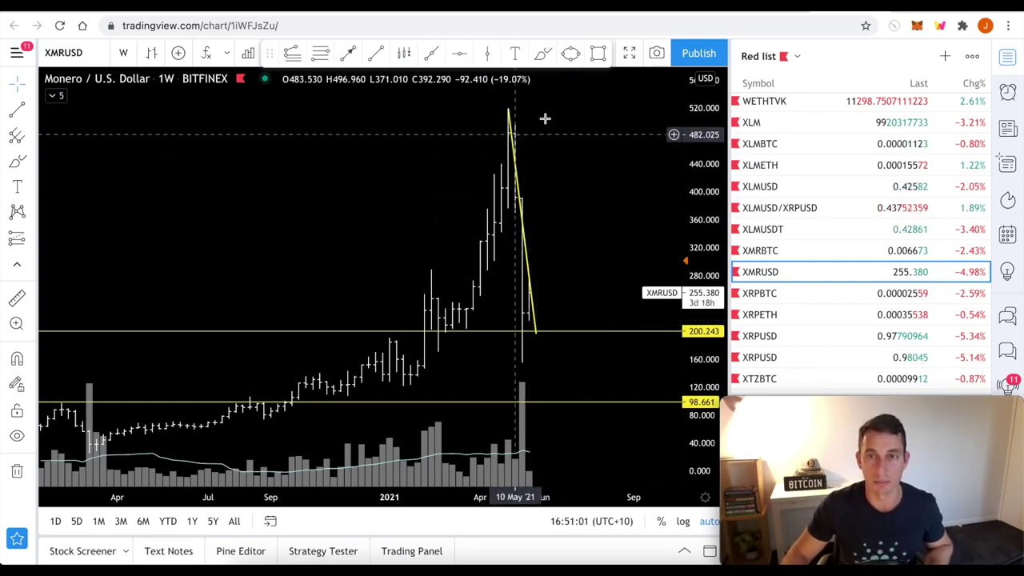
# Go back to the MATICUSDT daily chart to compare its May low, and return to the XMRUSD weekly chart
pyautogui.hotkey('ctrl', 'Tab')
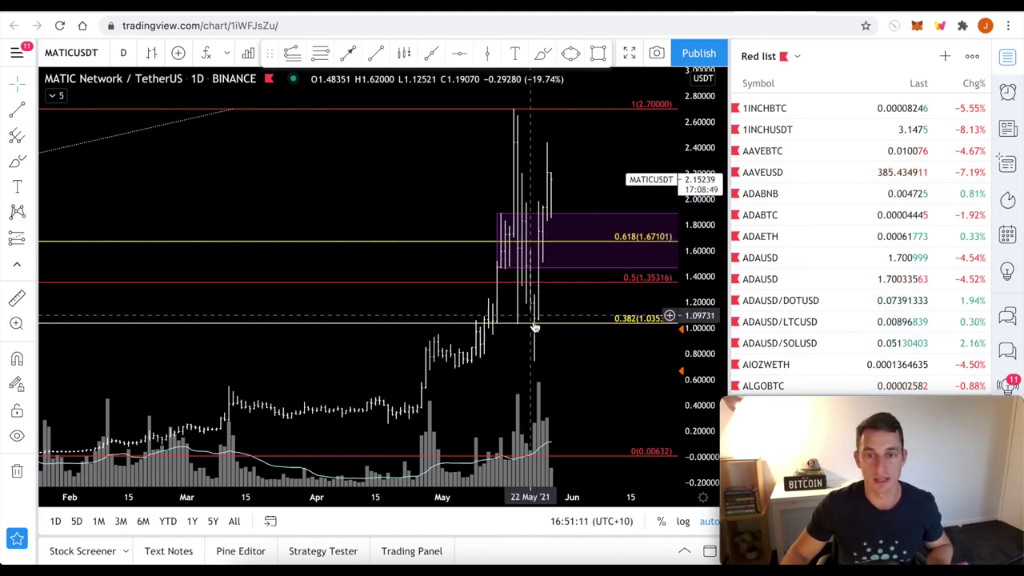
pyautogui.scroll(-15, 797, 273)
pyautogui.click(797, 272)
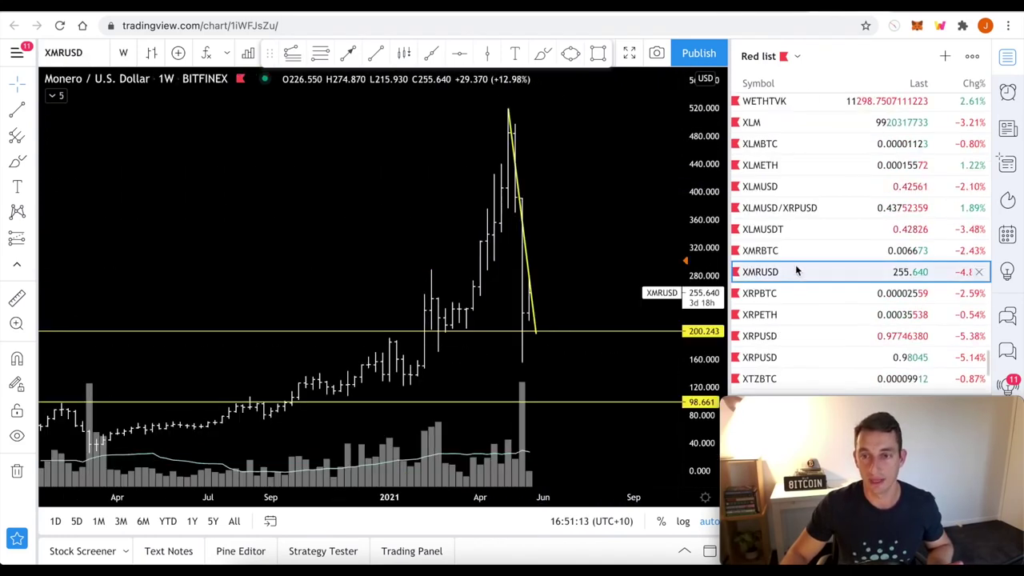
# Switch to the XMRBTC weekly chart and examine its history and 2021 bars against the 0.006400 and 0.004888 levels
pyautogui.click(789, 252)
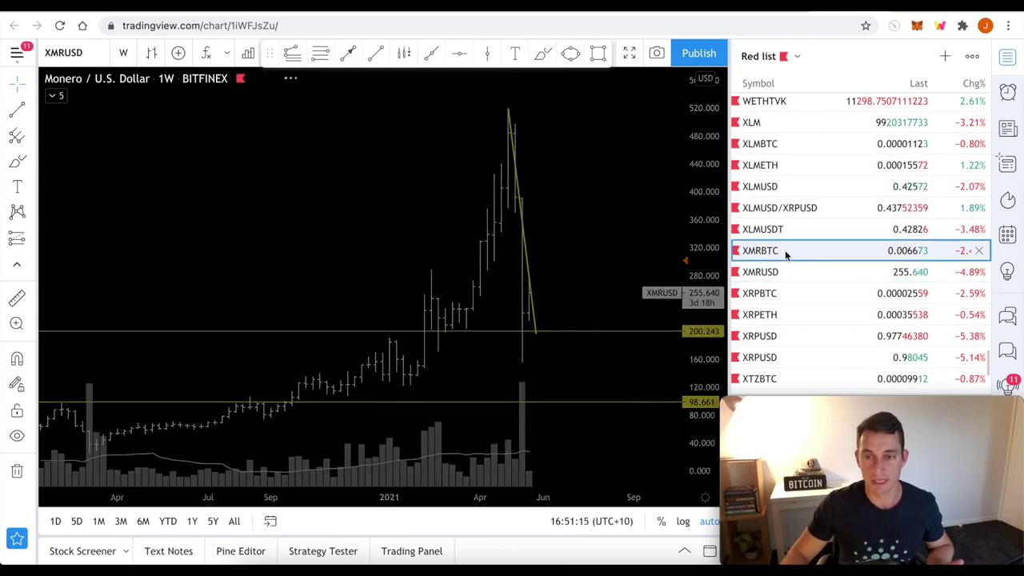
pyautogui.scroll(-5, 568, 336)
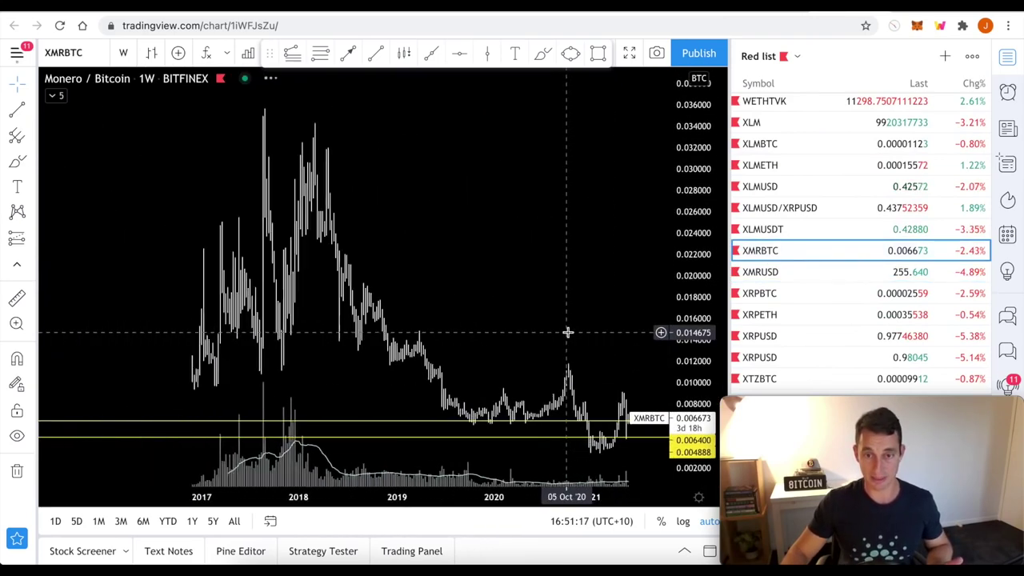
pyautogui.moveTo(612, 341); pyautogui.dragTo(579, 343)
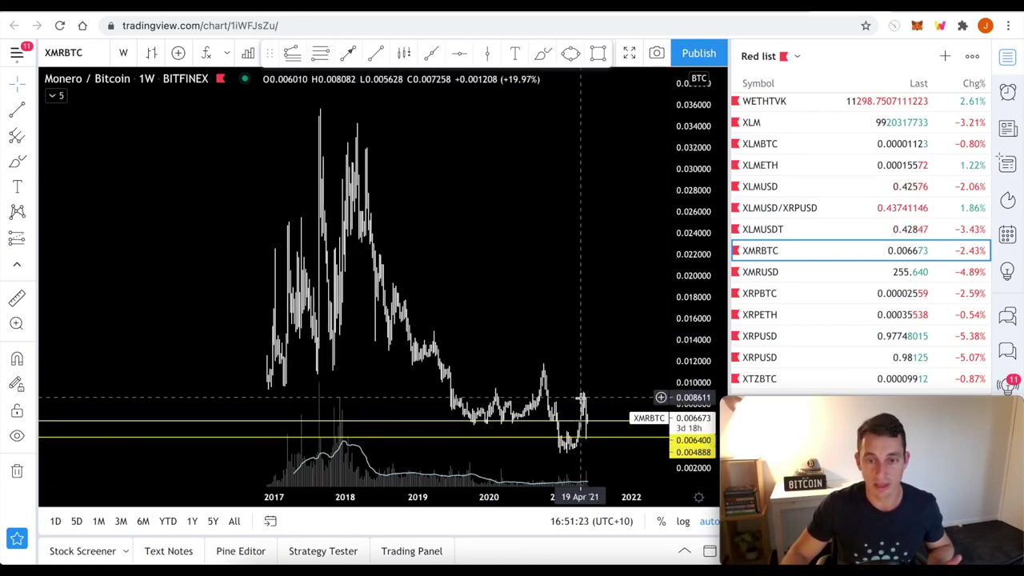
pyautogui.scroll(5, 587, 438)
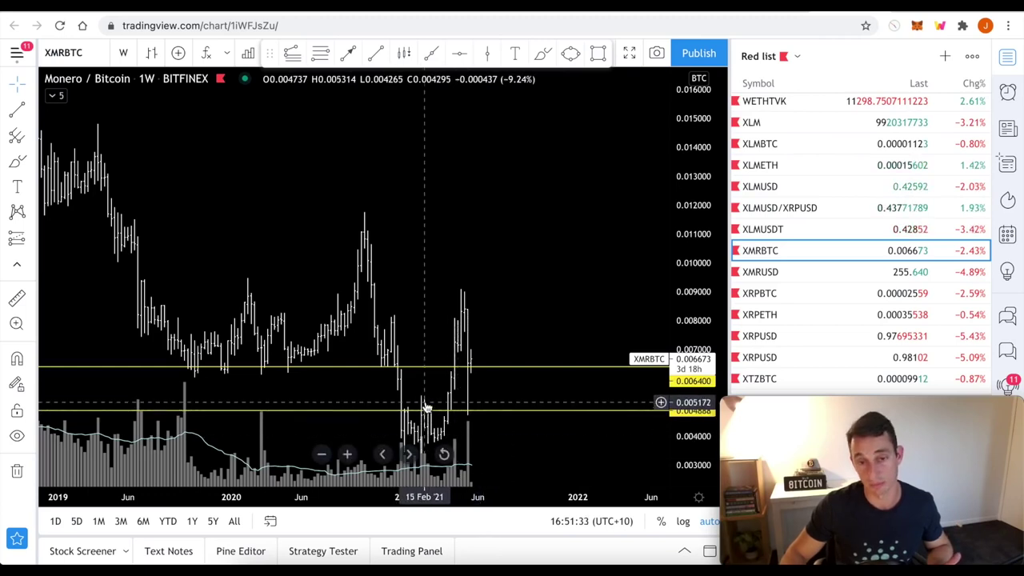
pyautogui.click(496, 412)
pyautogui.scroll(2, 448, 384)
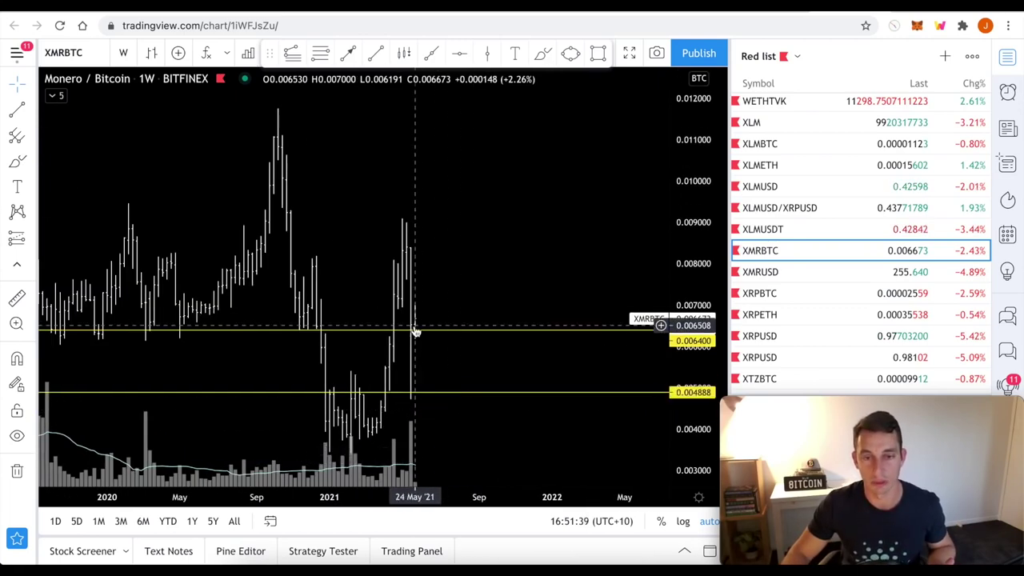
# Draw a Fibonacci retracement on XMRBTC from 0.003423 at the February 2021 low to 0.009093 at the May 2021 high
pyautogui.scroll(2, 421, 325)
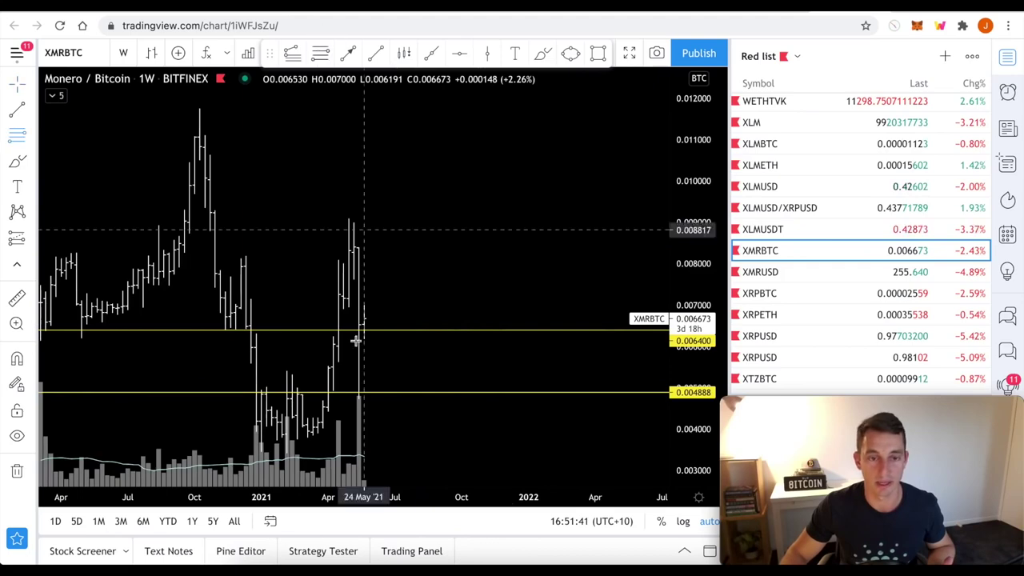
pyautogui.scroll(1, 354, 338)
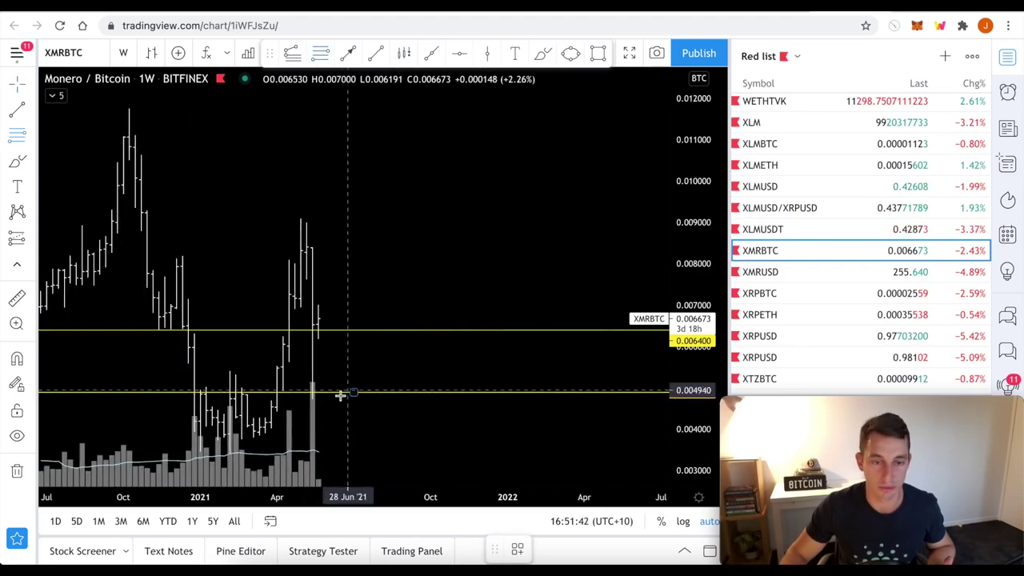
pyautogui.click(230, 453)
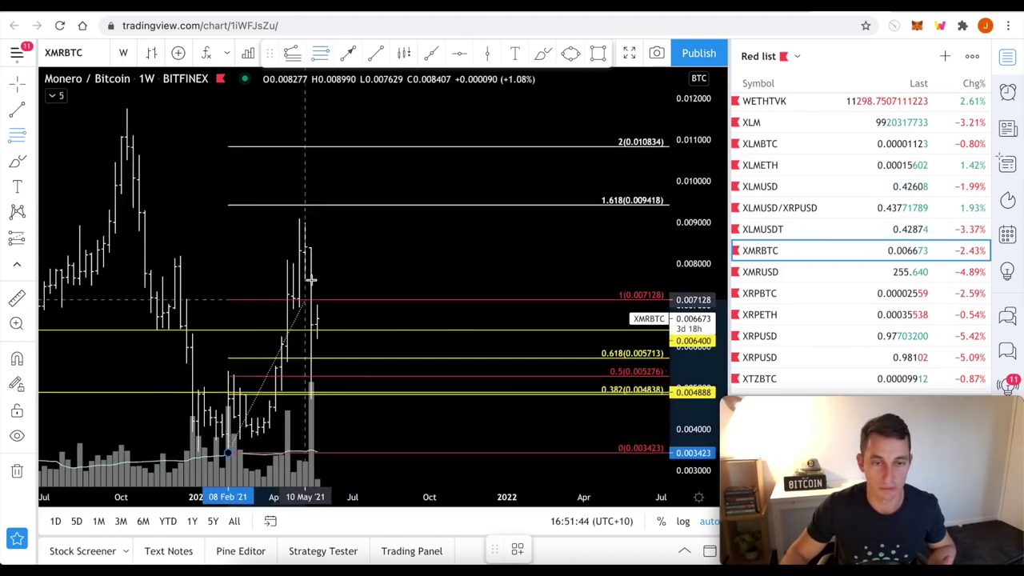
pyautogui.click(297, 218)
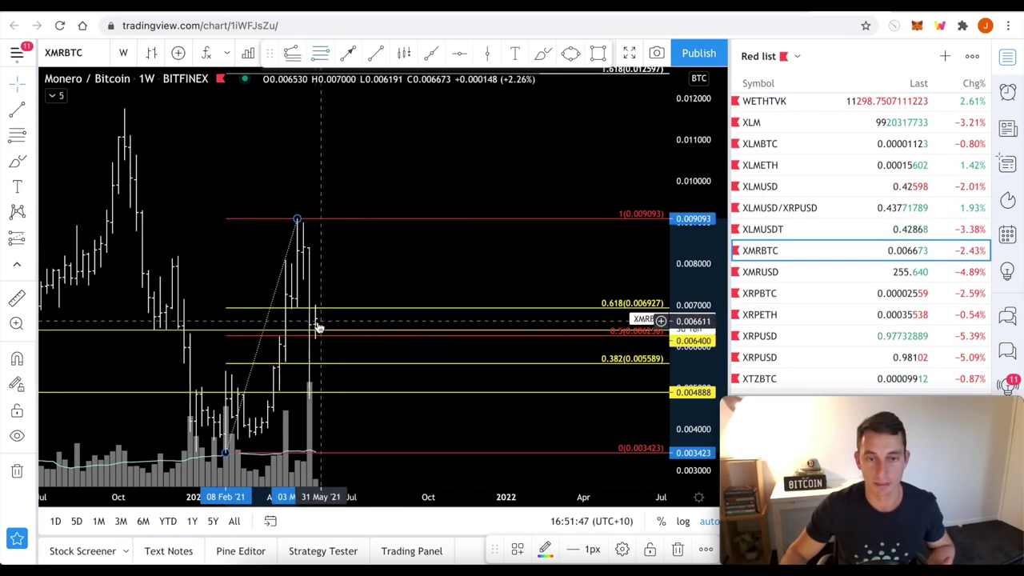
# Examine the new retracement and extension levels against XMRBTC's weekly price history since 2017
pyautogui.moveTo(357, 325); pyautogui.dragTo(451, 343)
pyautogui.scroll(-3, 441, 352)
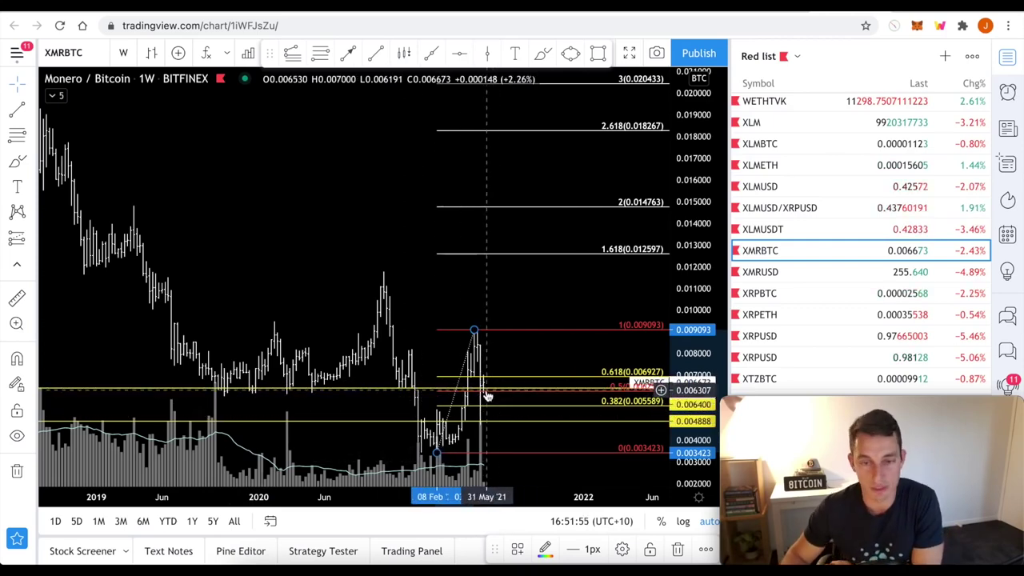
pyautogui.scroll(-5, 488, 395)
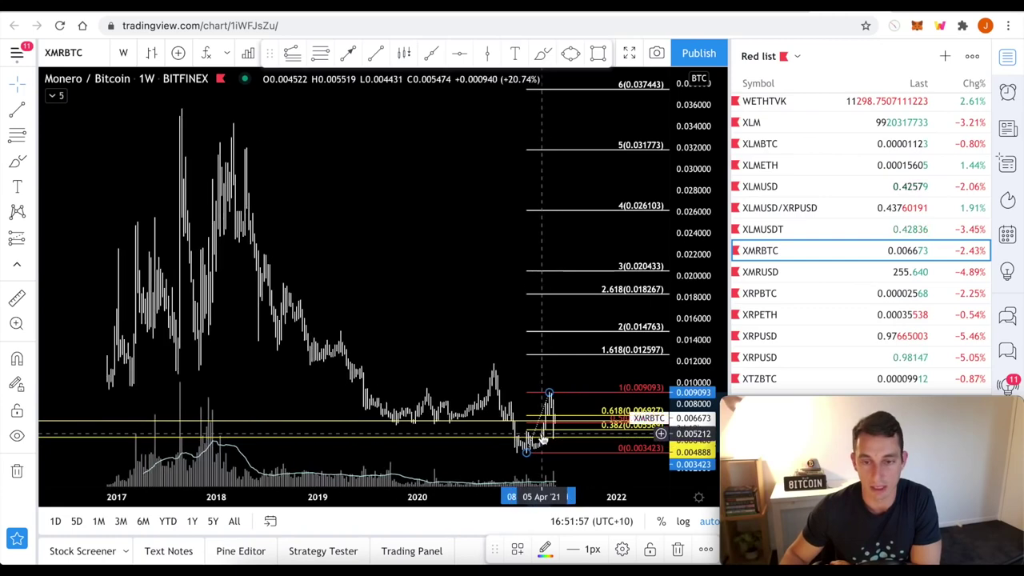
pyautogui.scroll(5, 543, 441)
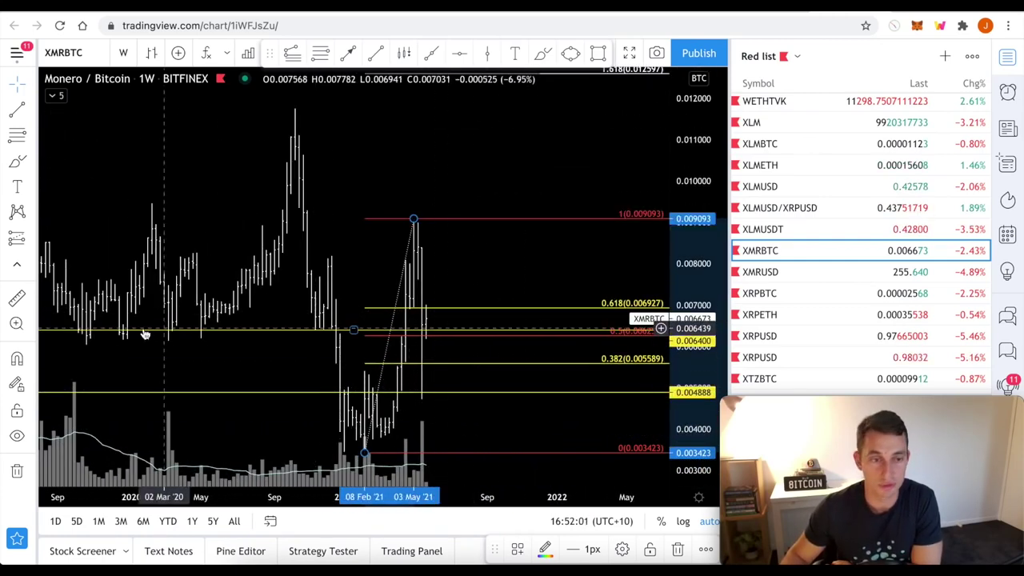
# Measure the XMRBTC rise from the 21 October 2019 low to the 19 October 2020 high
pyautogui.click(16, 296)
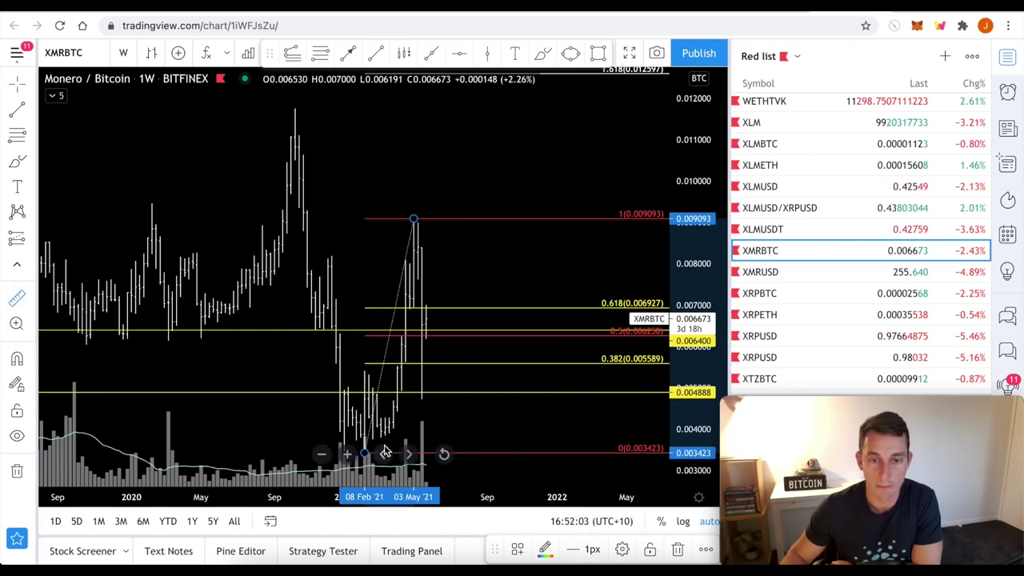
pyautogui.scroll(-3, 409, 424)
pyautogui.scroll(-2, 408, 424)
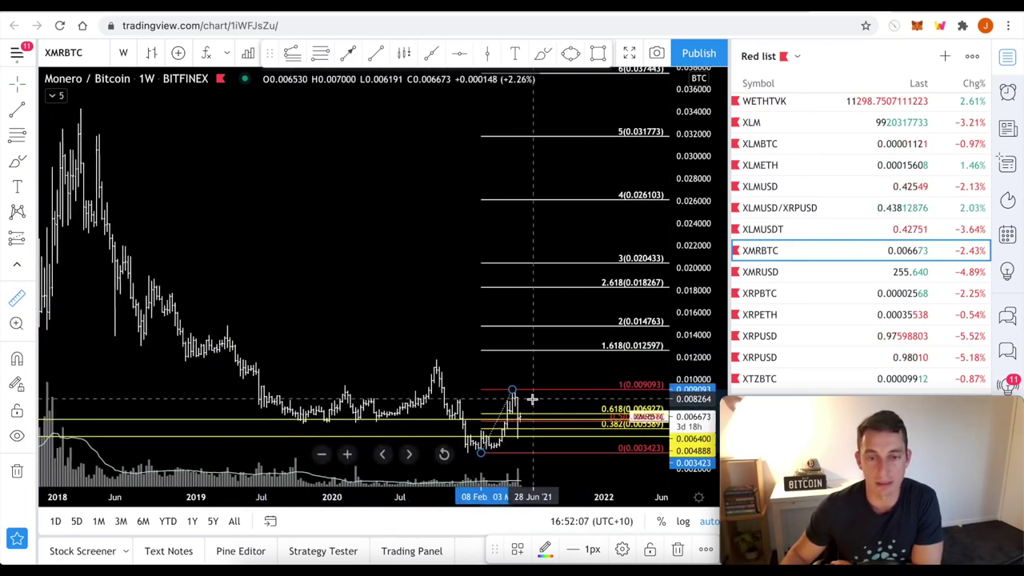
pyautogui.scroll(1, 536, 394)
pyautogui.scroll(2, 535, 394)
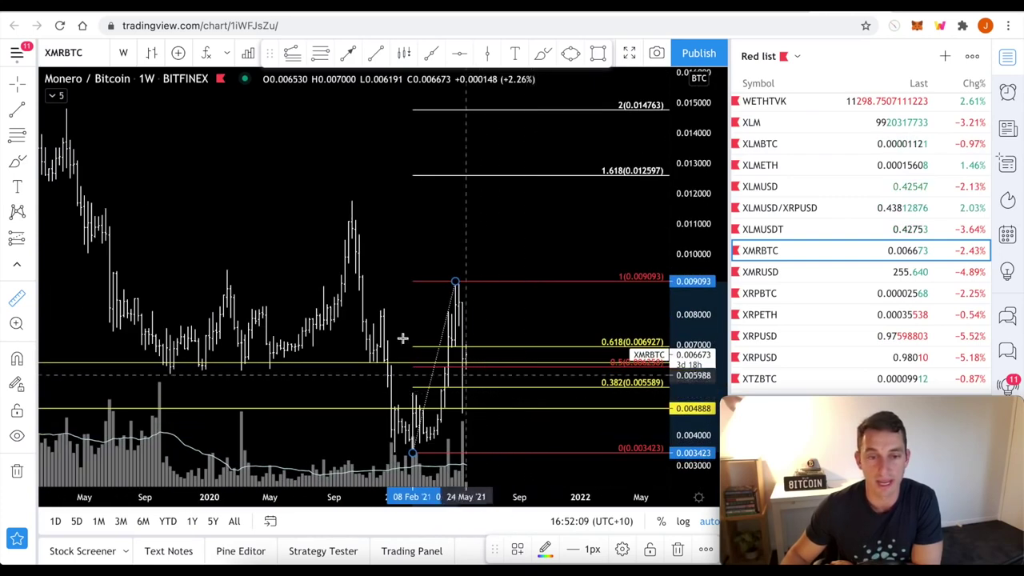
pyautogui.click(170, 371)
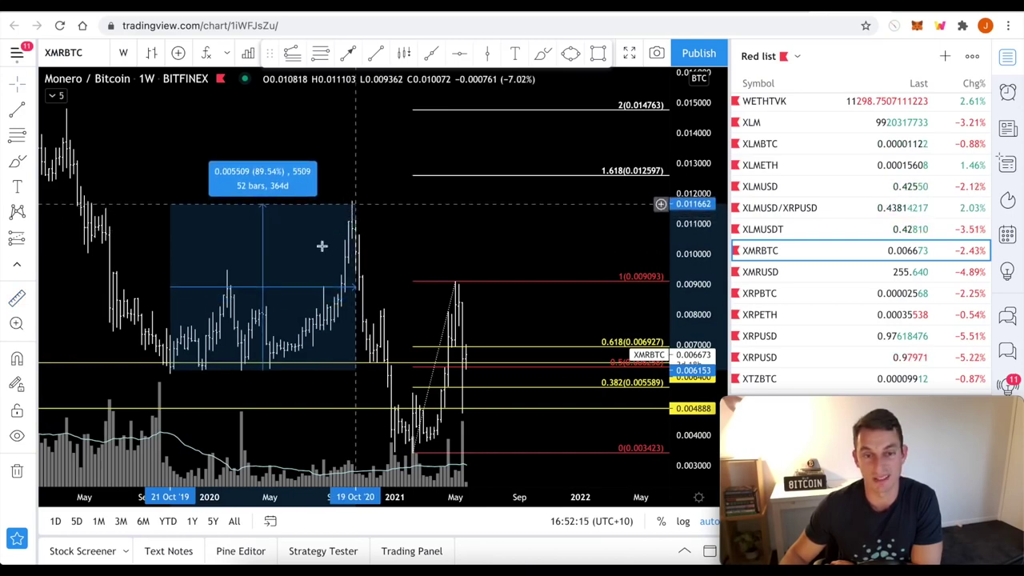
pyautogui.click(355, 205)
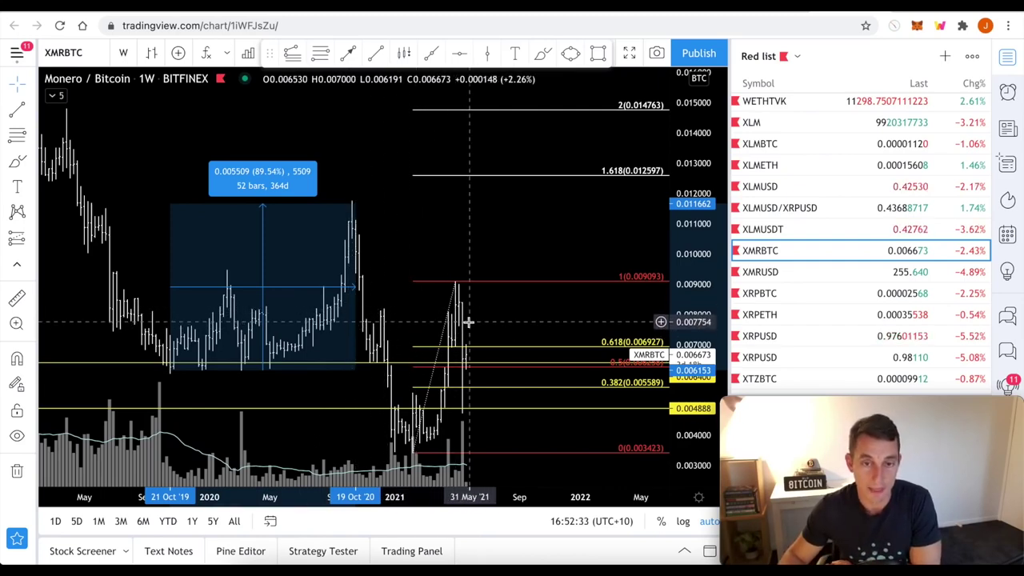
pyautogui.scroll(2, 476, 332)
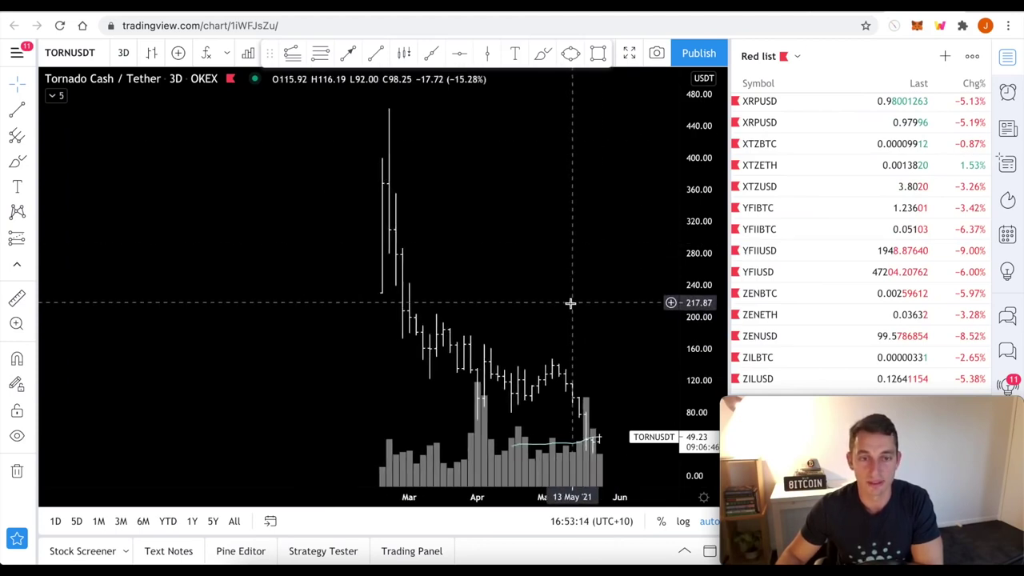
# Examine Tornado Cash's 3-day TORNUSDT price history from the February 2021 launch to the May 2021 sell-off and its volume bars
pyautogui.scroll(5, 570, 302)
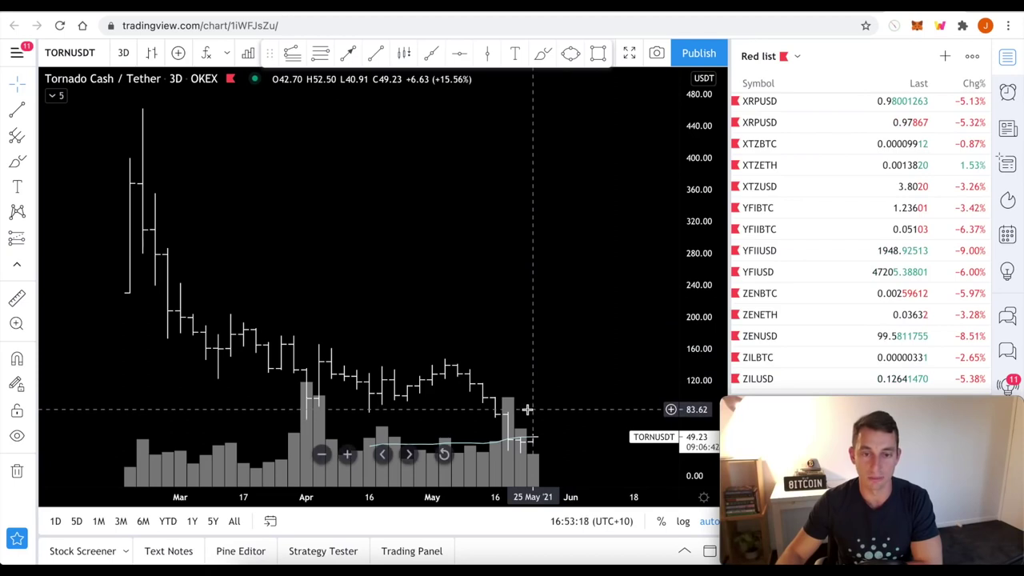
pyautogui.scroll(-1, 529, 404)
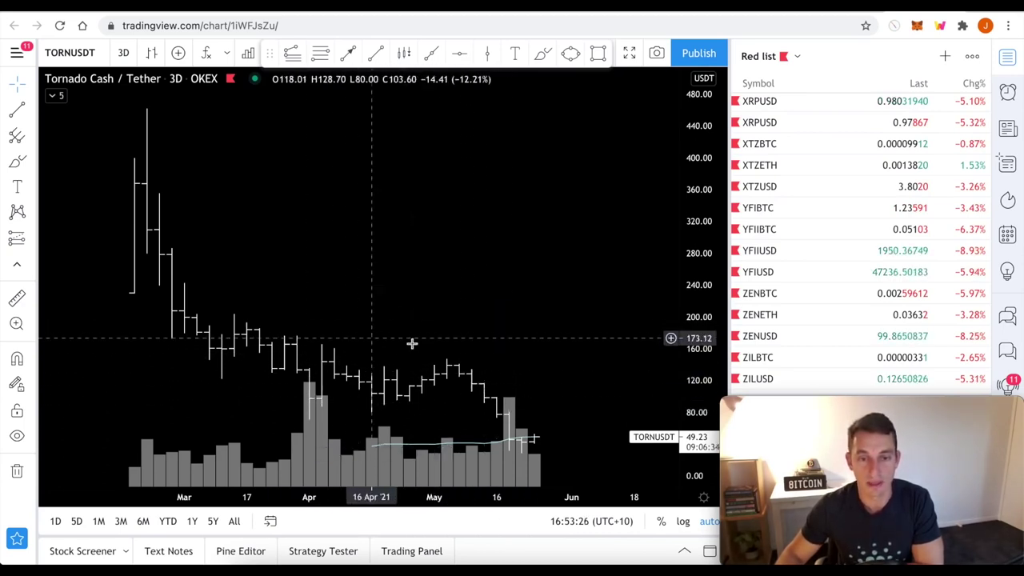
pyautogui.scroll(3, 461, 320)
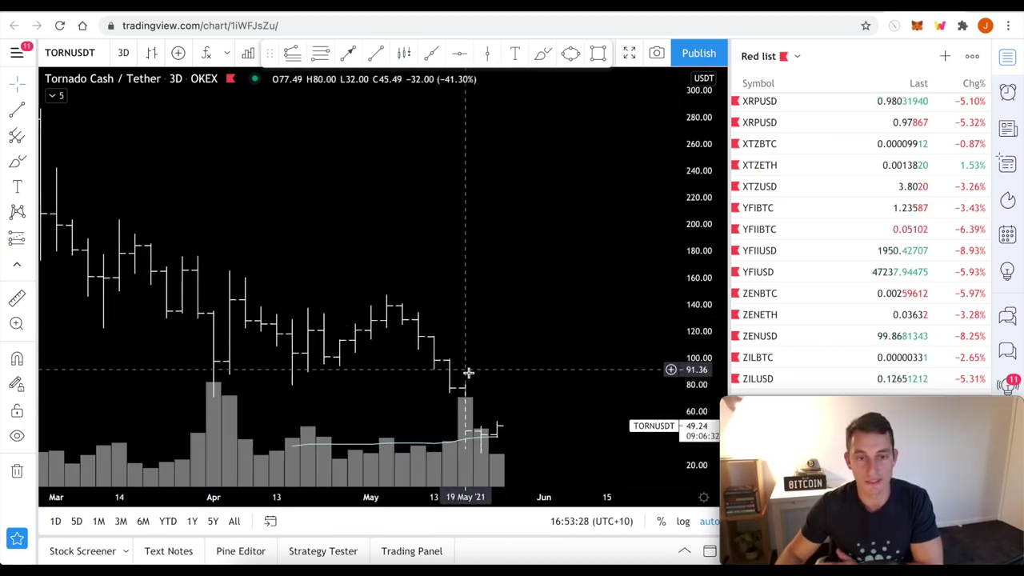
pyautogui.scroll(-4, 539, 347)
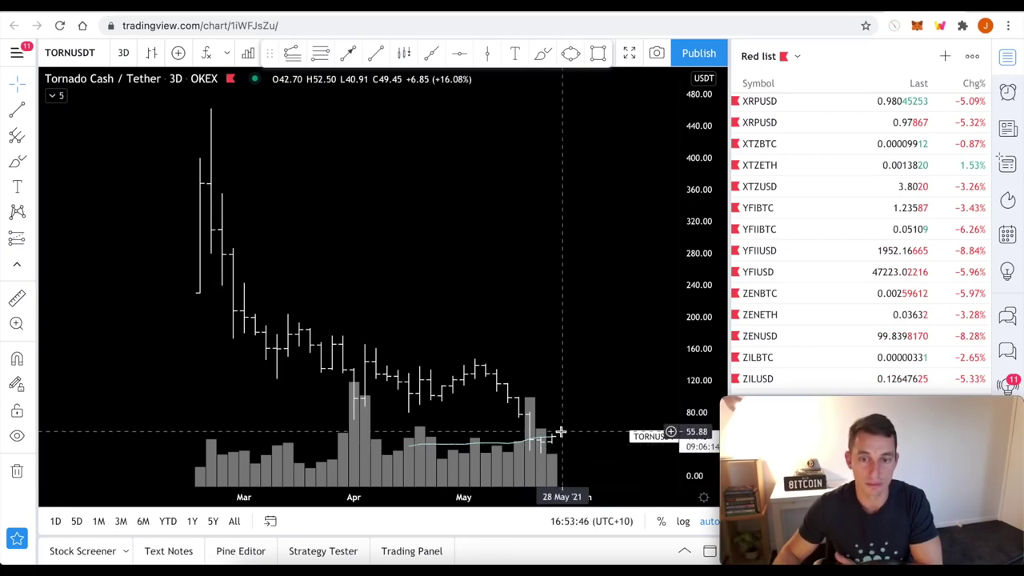
pyautogui.scroll(4, 559, 434)
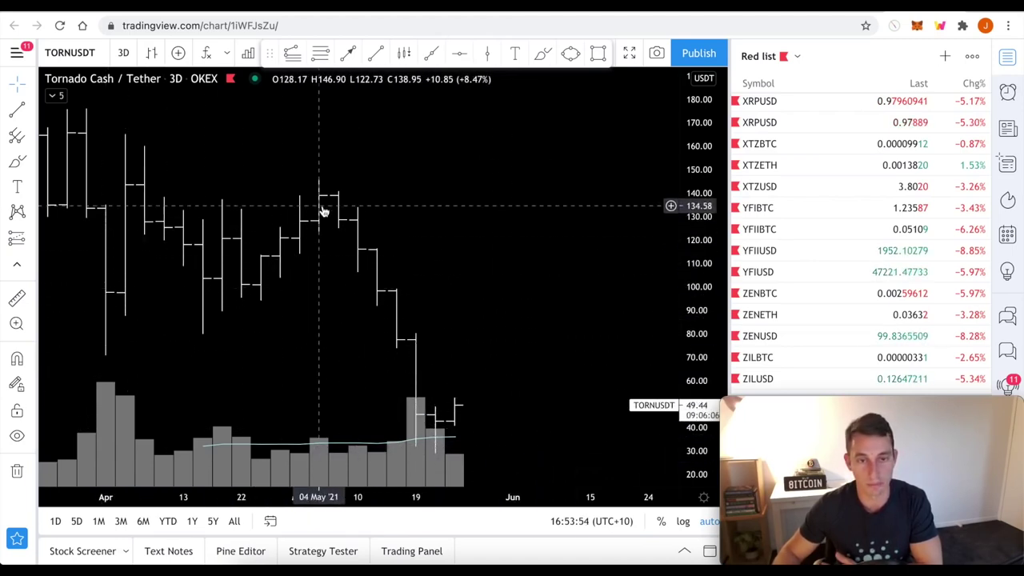
pyautogui.scroll(-5, 467, 386)
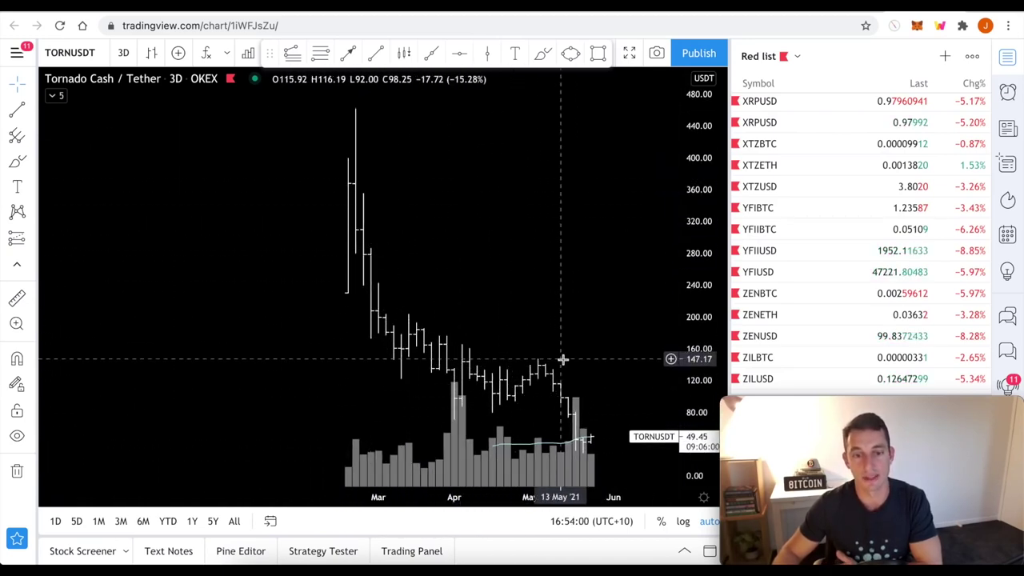
pyautogui.scroll(4, 563, 359)
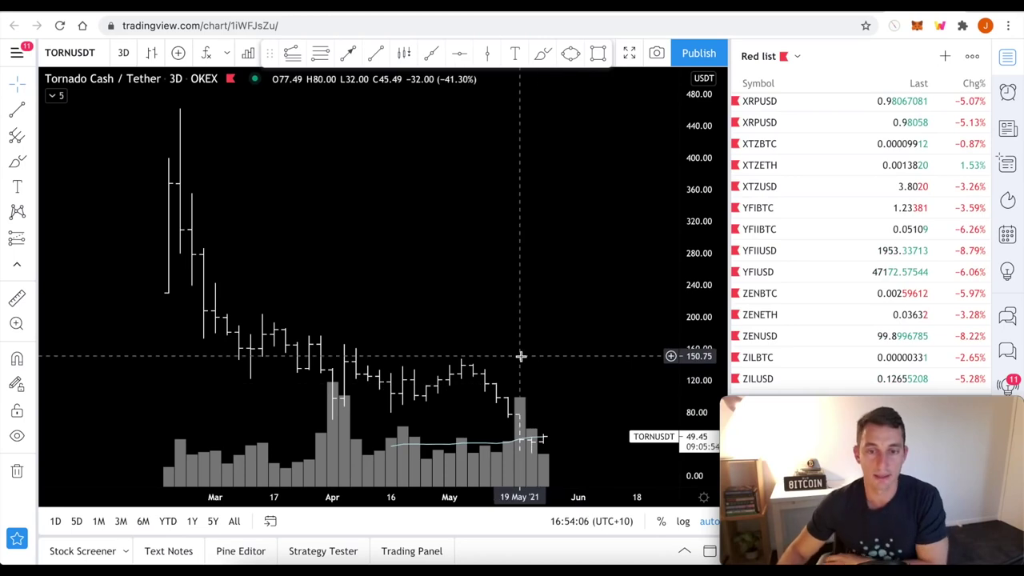
pyautogui.scroll(5, 527, 382)
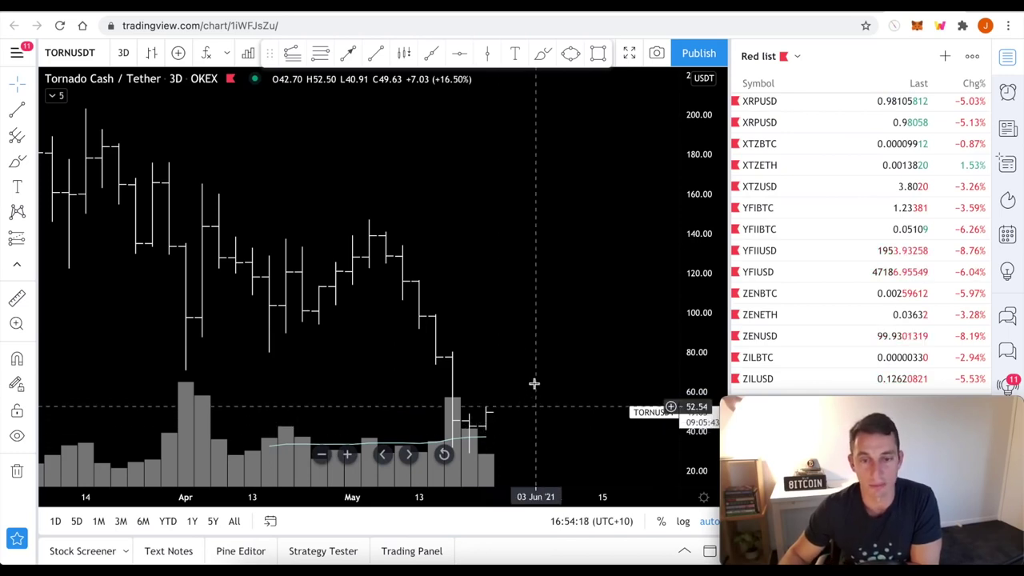
pyautogui.scroll(-3, 533, 384)
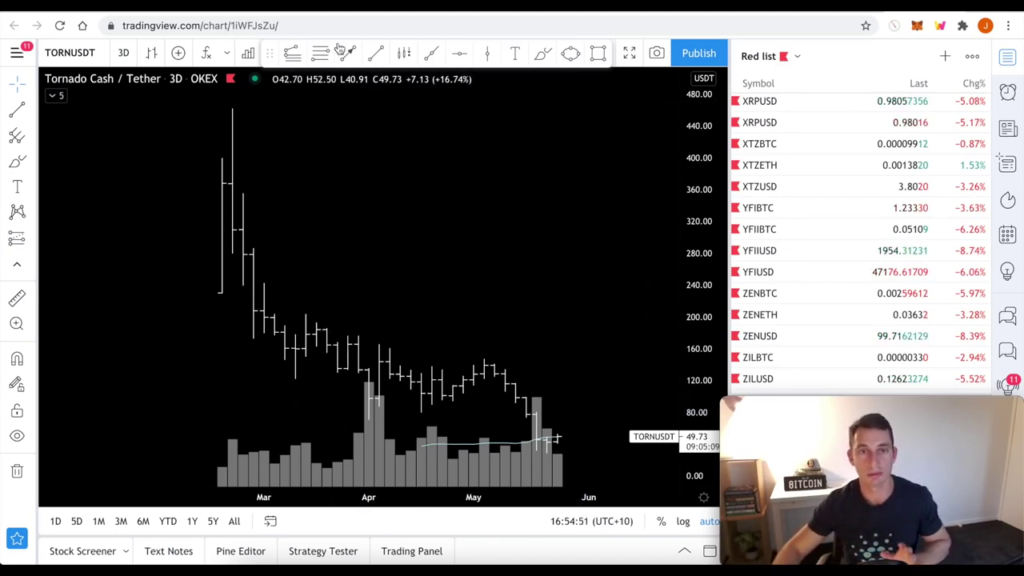
# Switch to the BTCUSD daily chart and examine the April and May 2021 decline against the retracement levels and the $60,500 key level
pyautogui.press('Down')
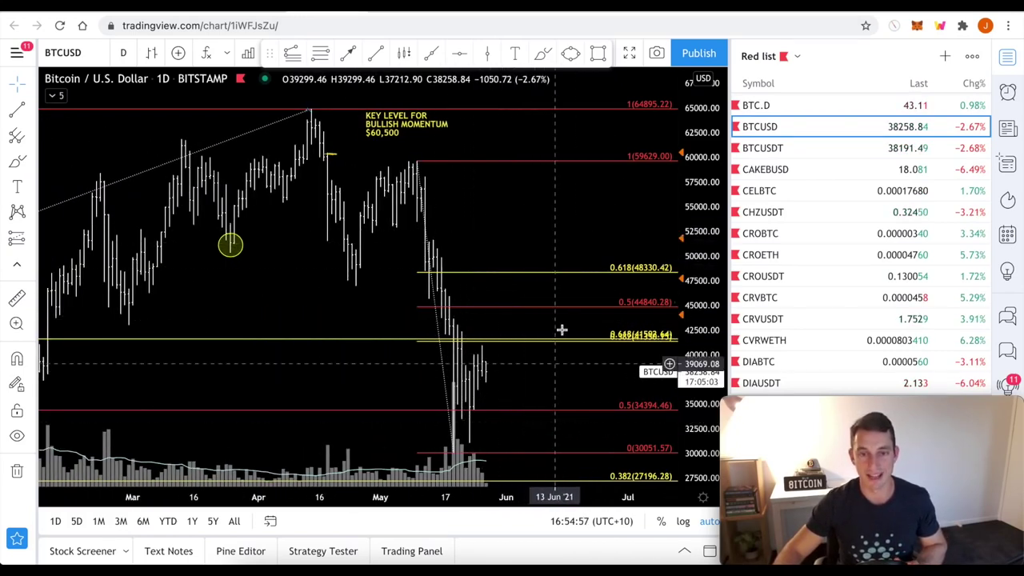
pyautogui.scroll(-5, 560, 395)
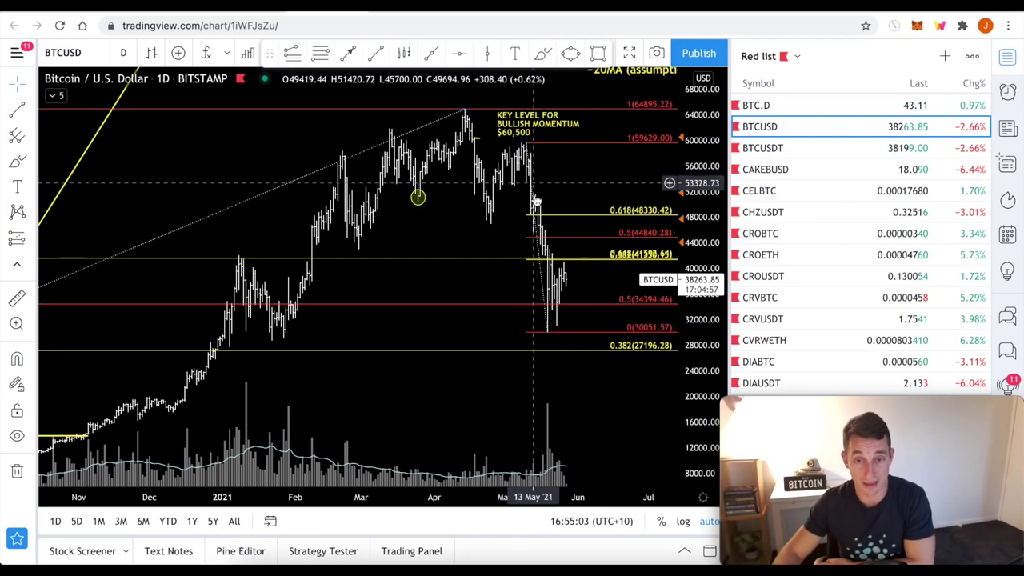
pyautogui.scroll(4, 536, 200)
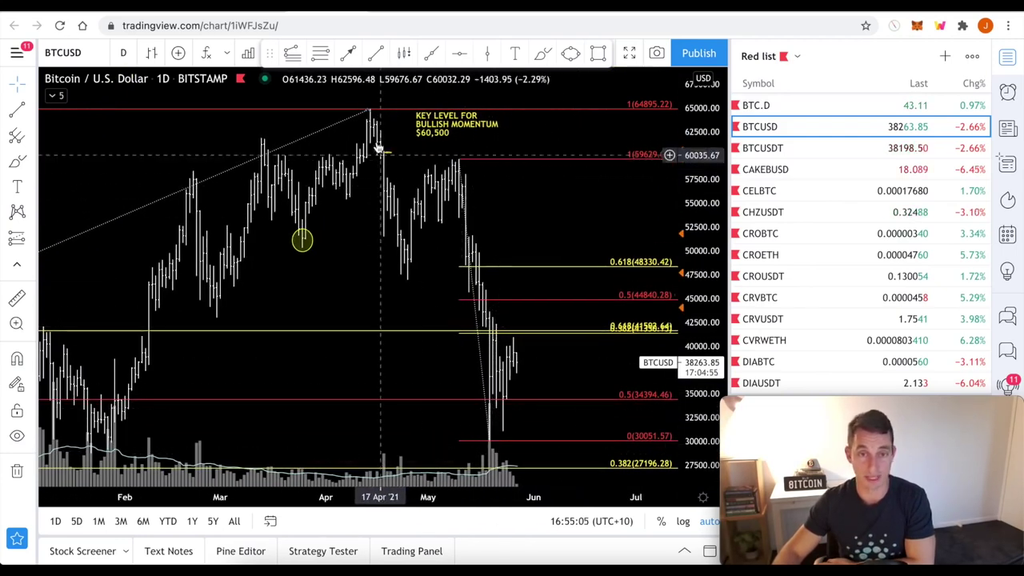